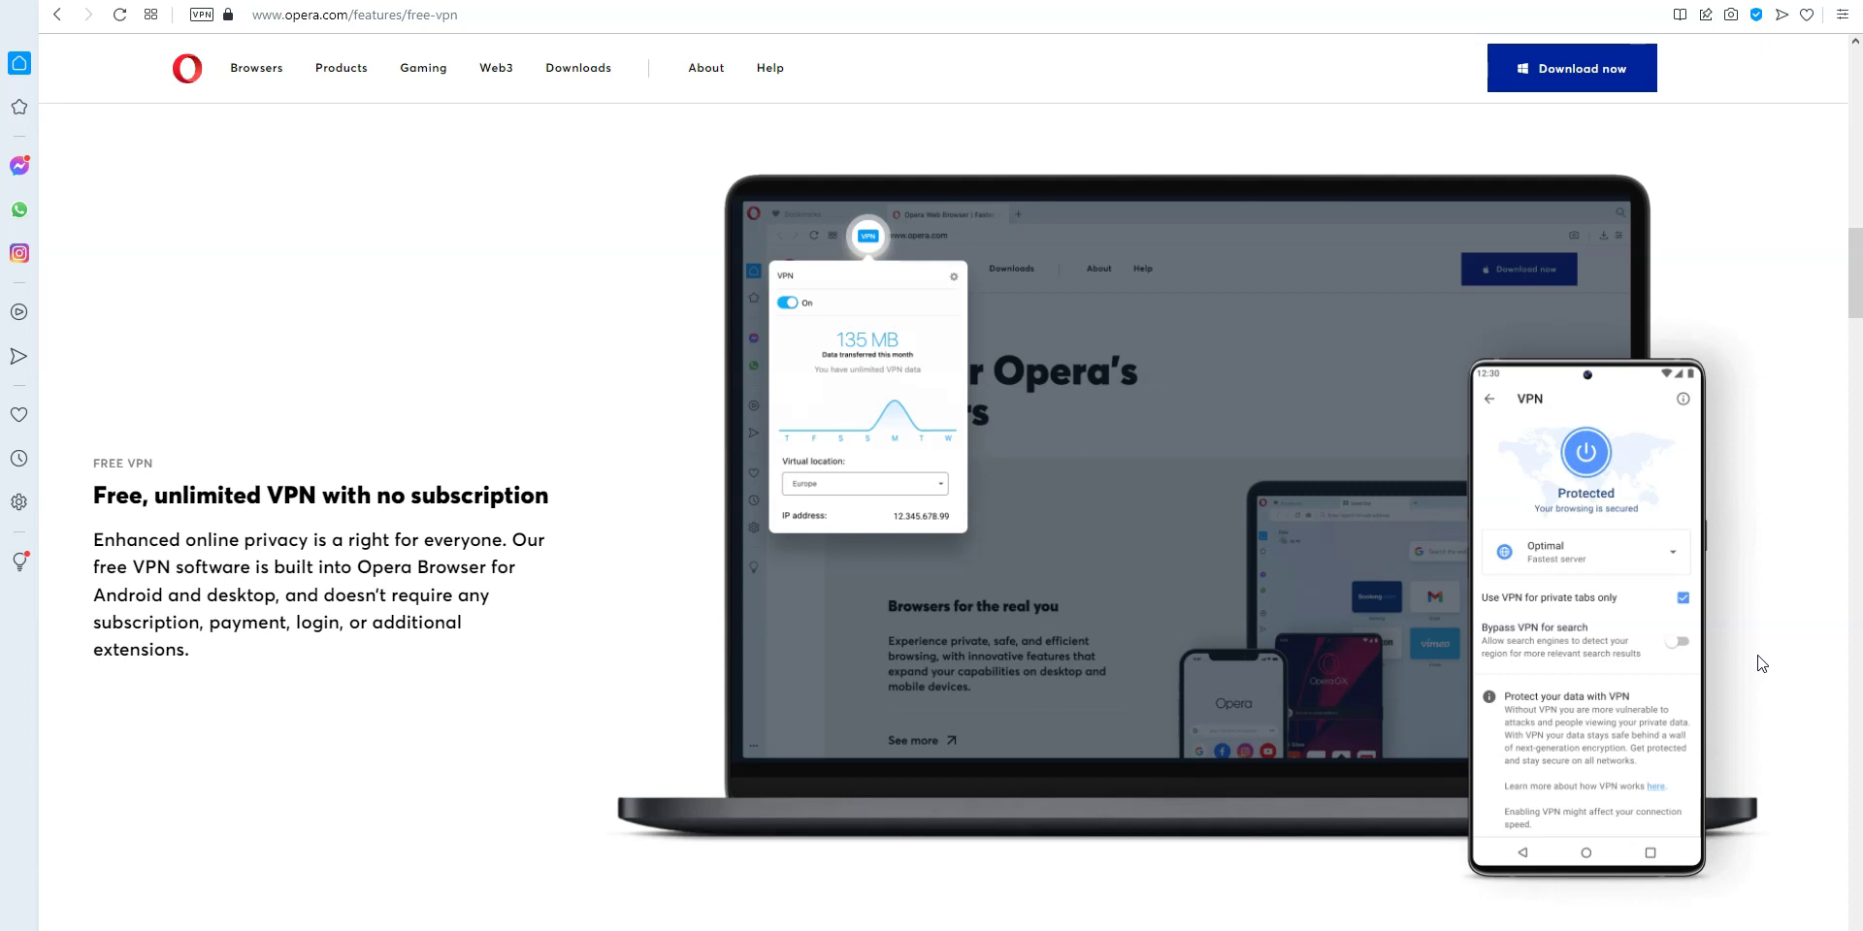
# Go from Opera's free VPN feature page to the opera.com browsers page
pyautogui.click(1635, 379)
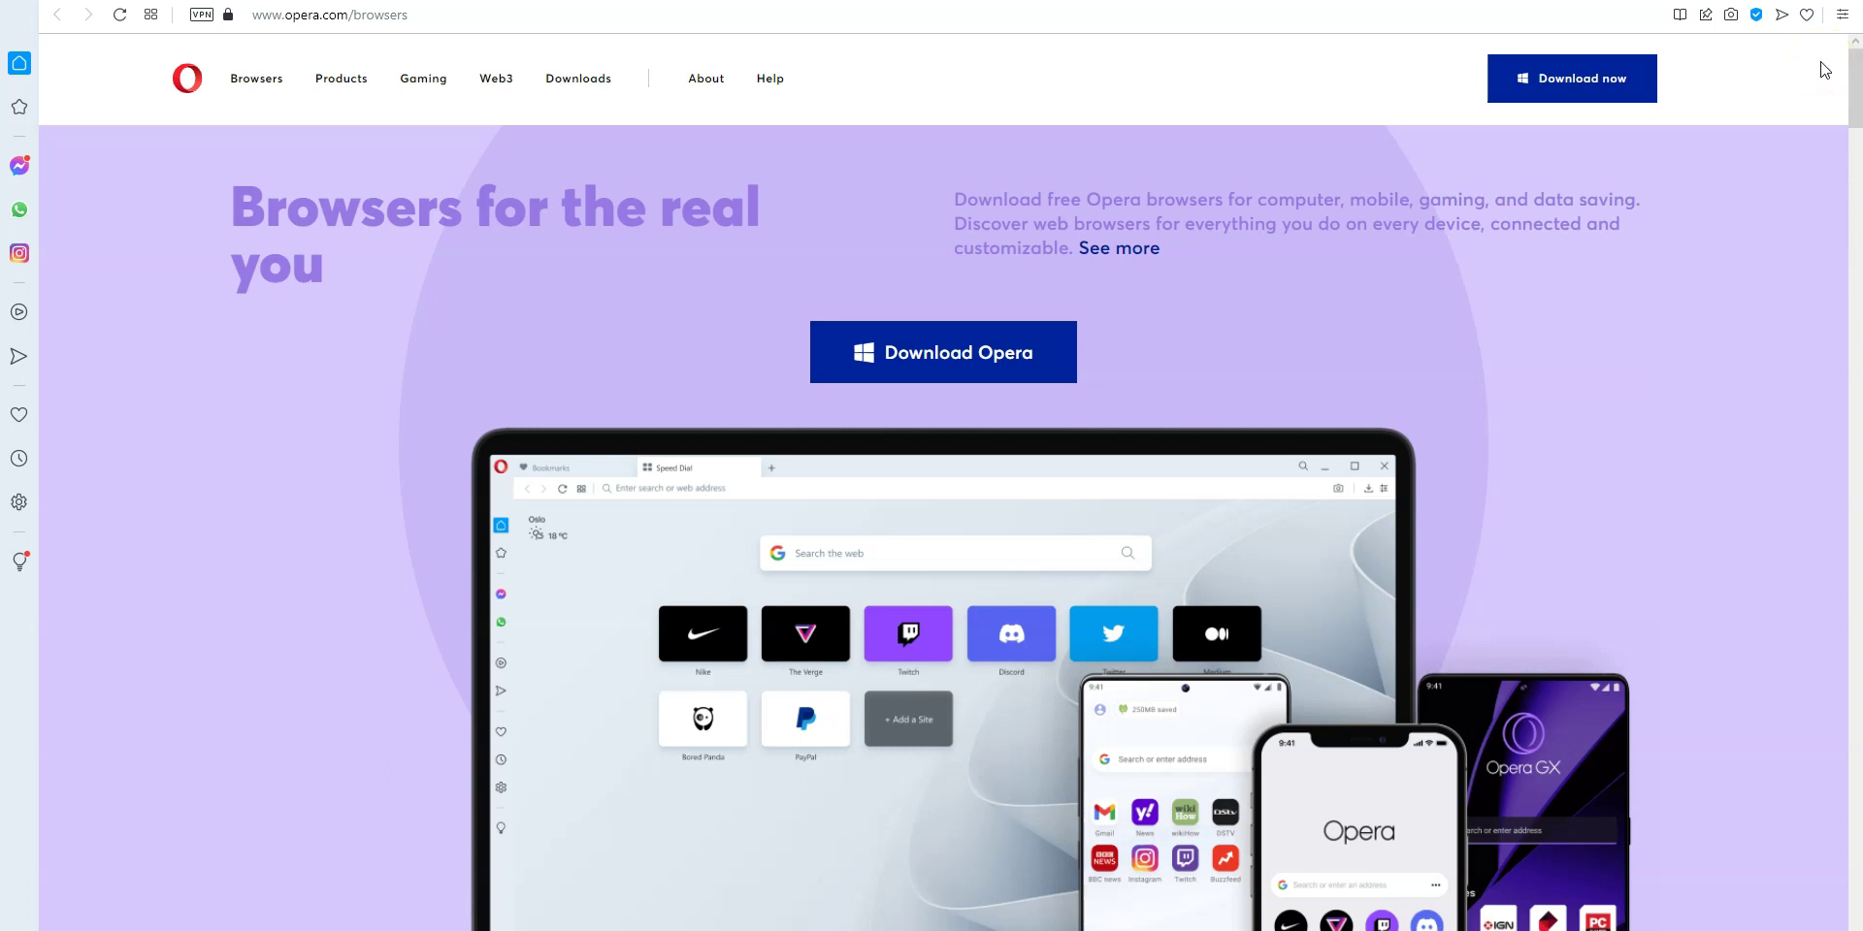
# Enable Opera's built-in VPN from Easy setup, accept the speed warning, and return to browsers
pyautogui.click(1841, 15)
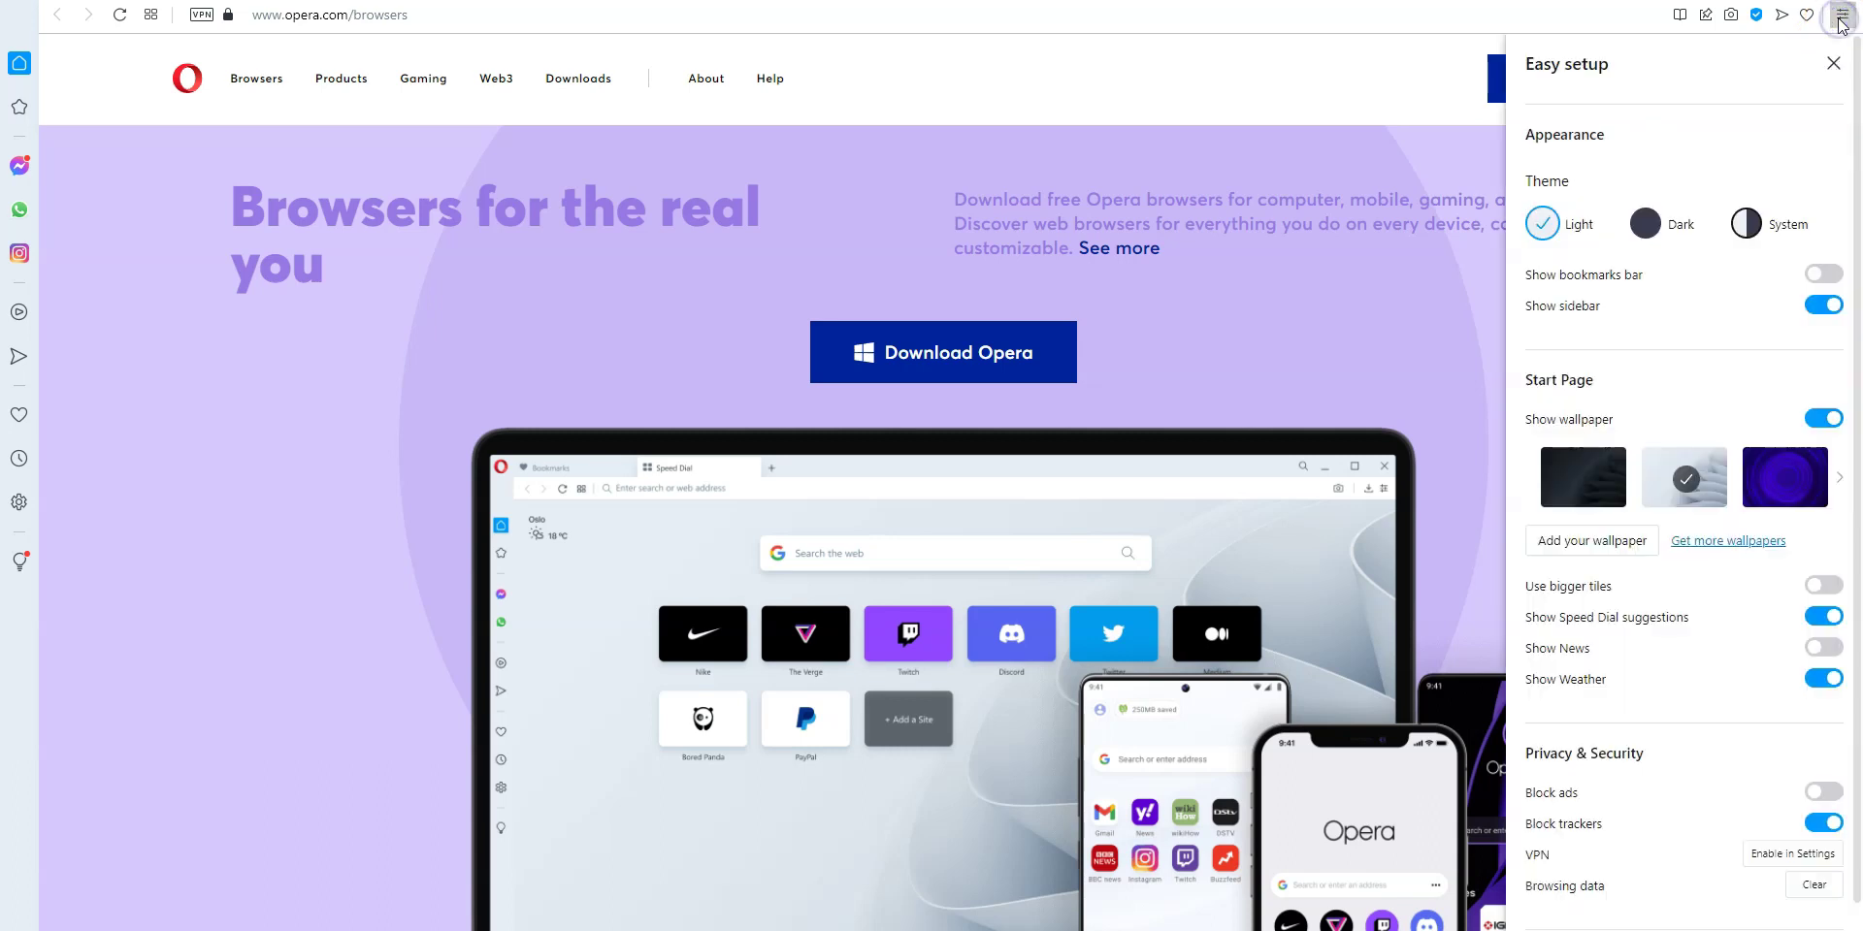
pyautogui.click(1762, 853)
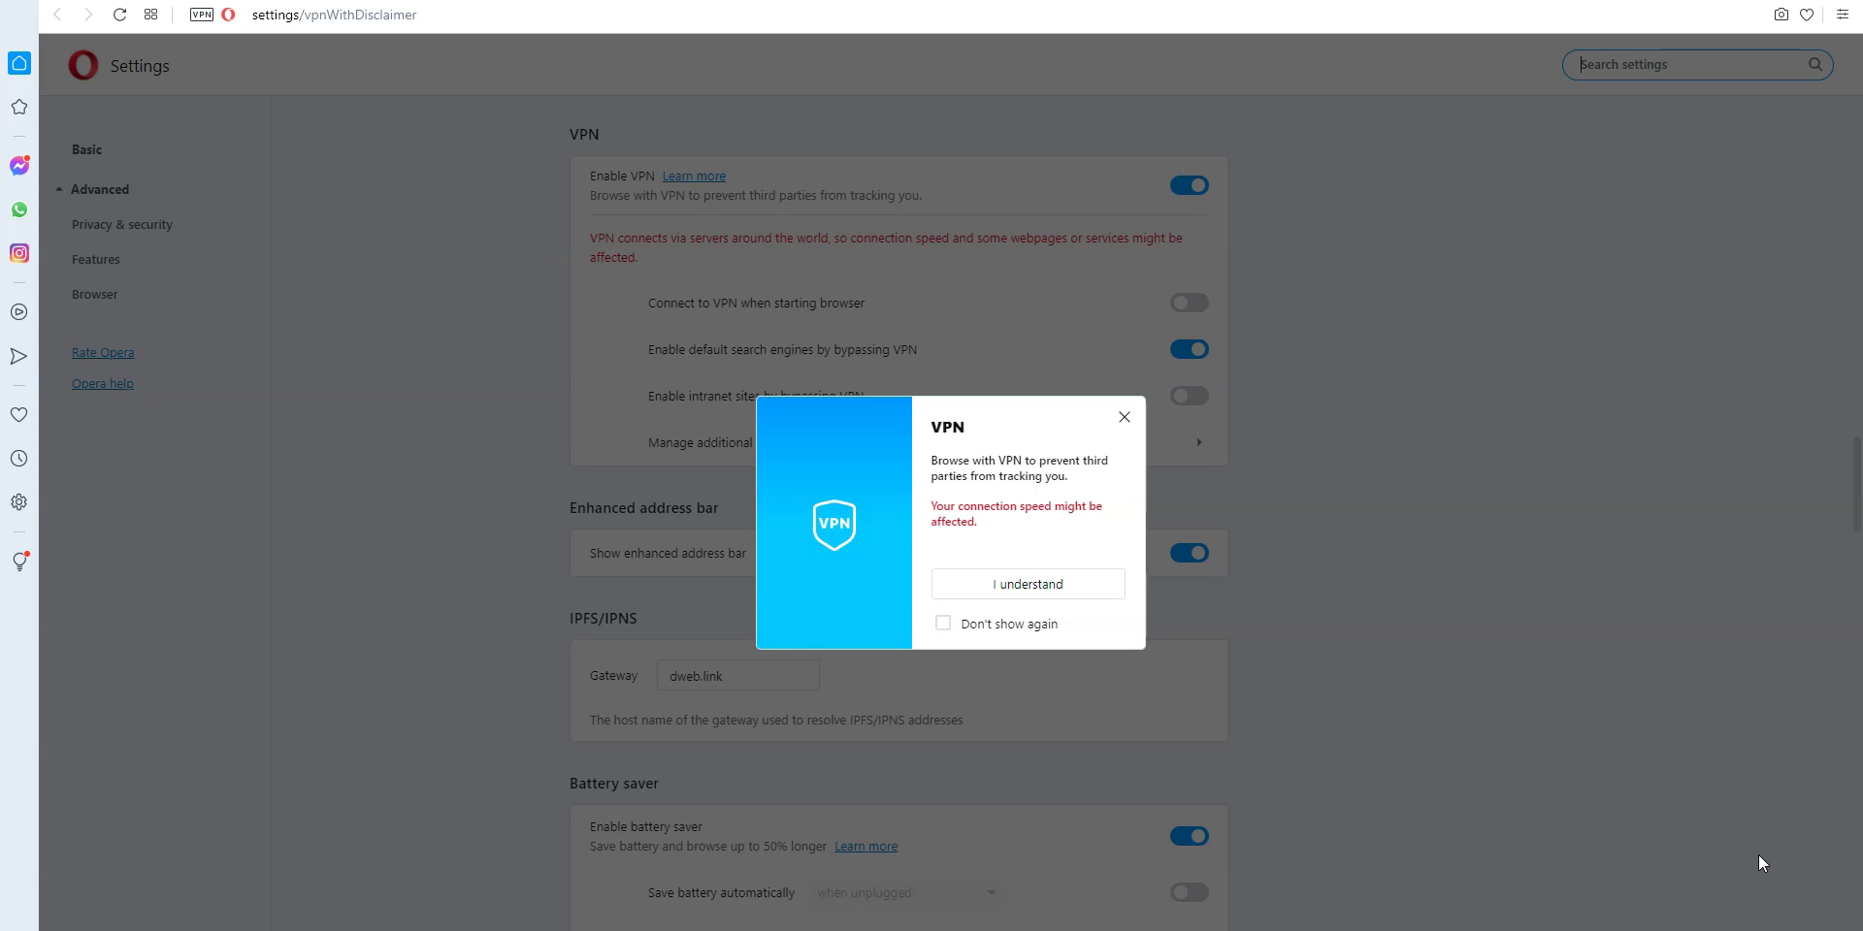
pyautogui.click(1070, 585)
pyautogui.click(1215, 194)
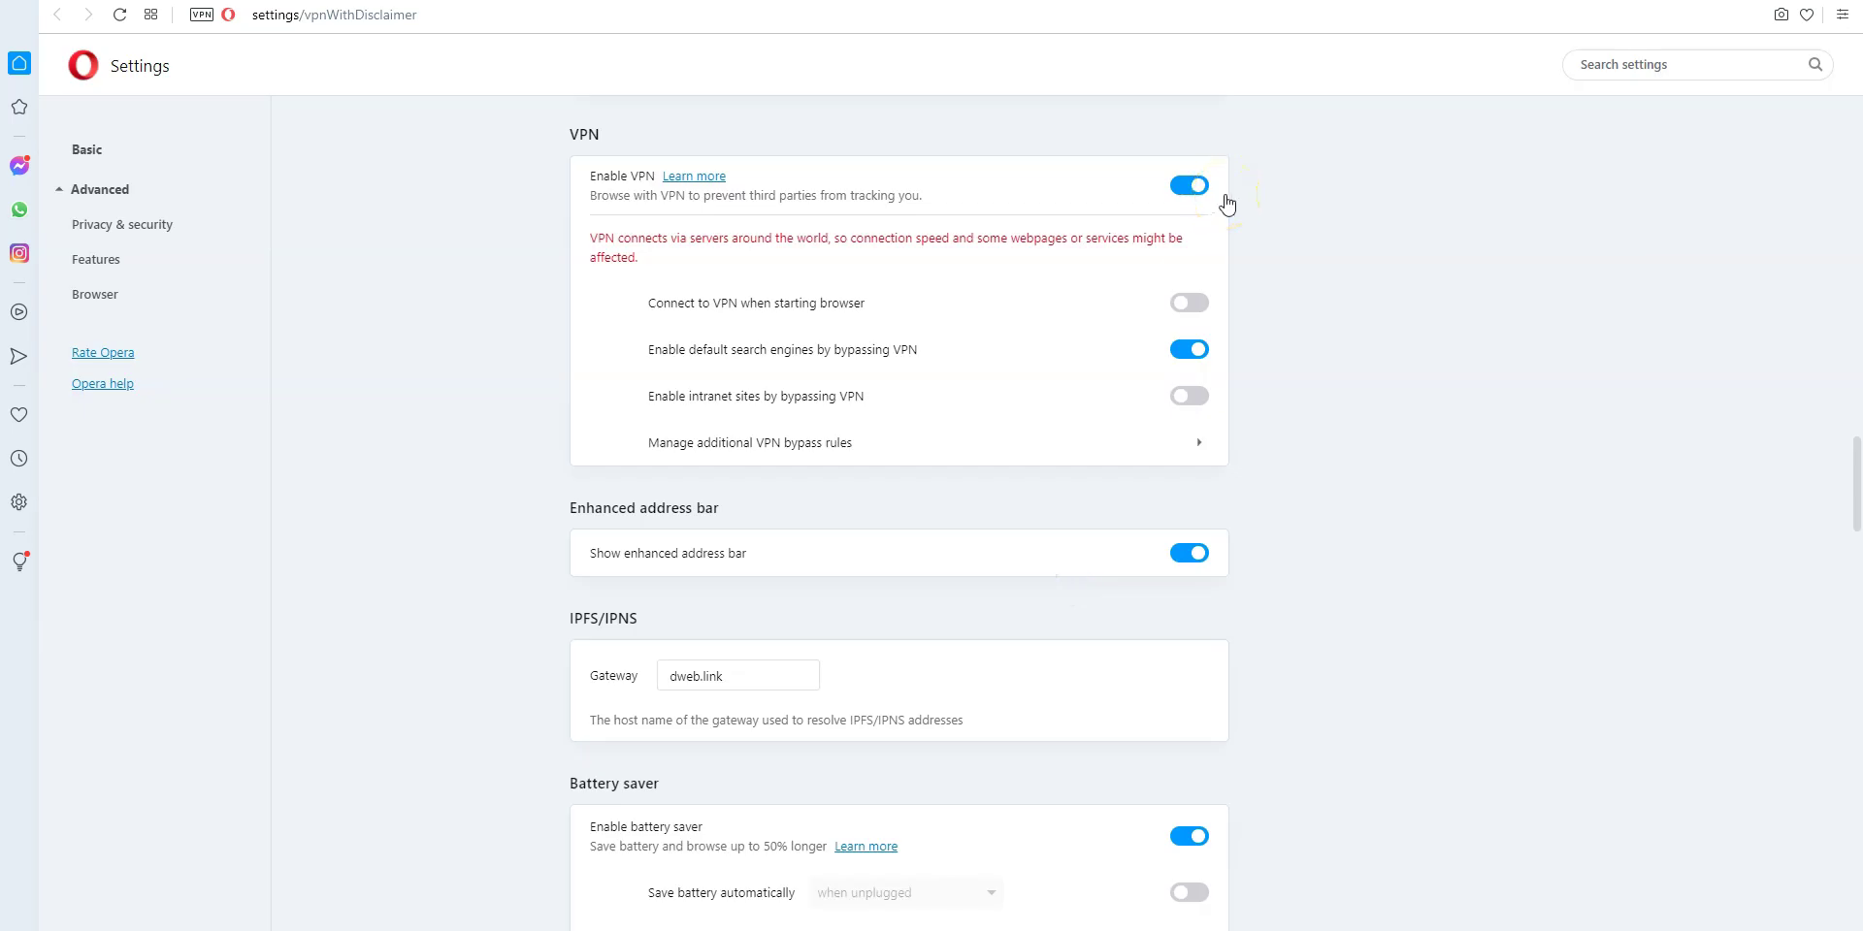
pyautogui.click(1221, 256)
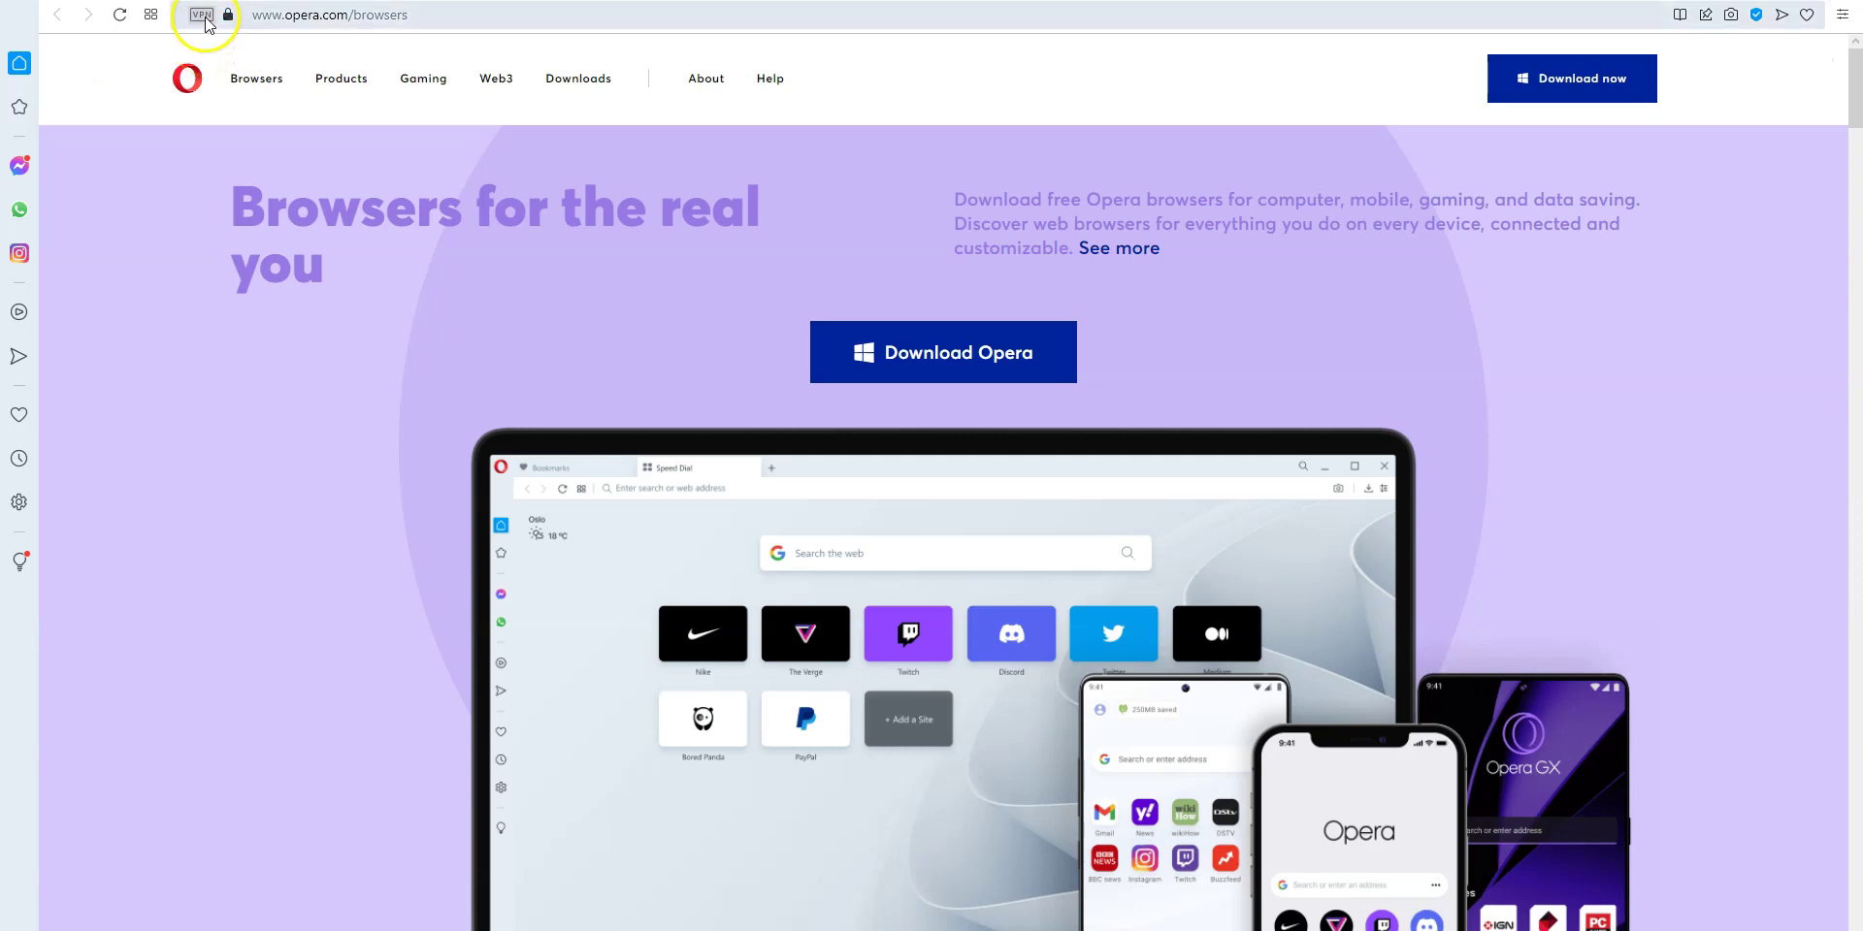
# Connect the VPN from the address-bar badge and browse the Virtual location list
pyautogui.click(204, 15)
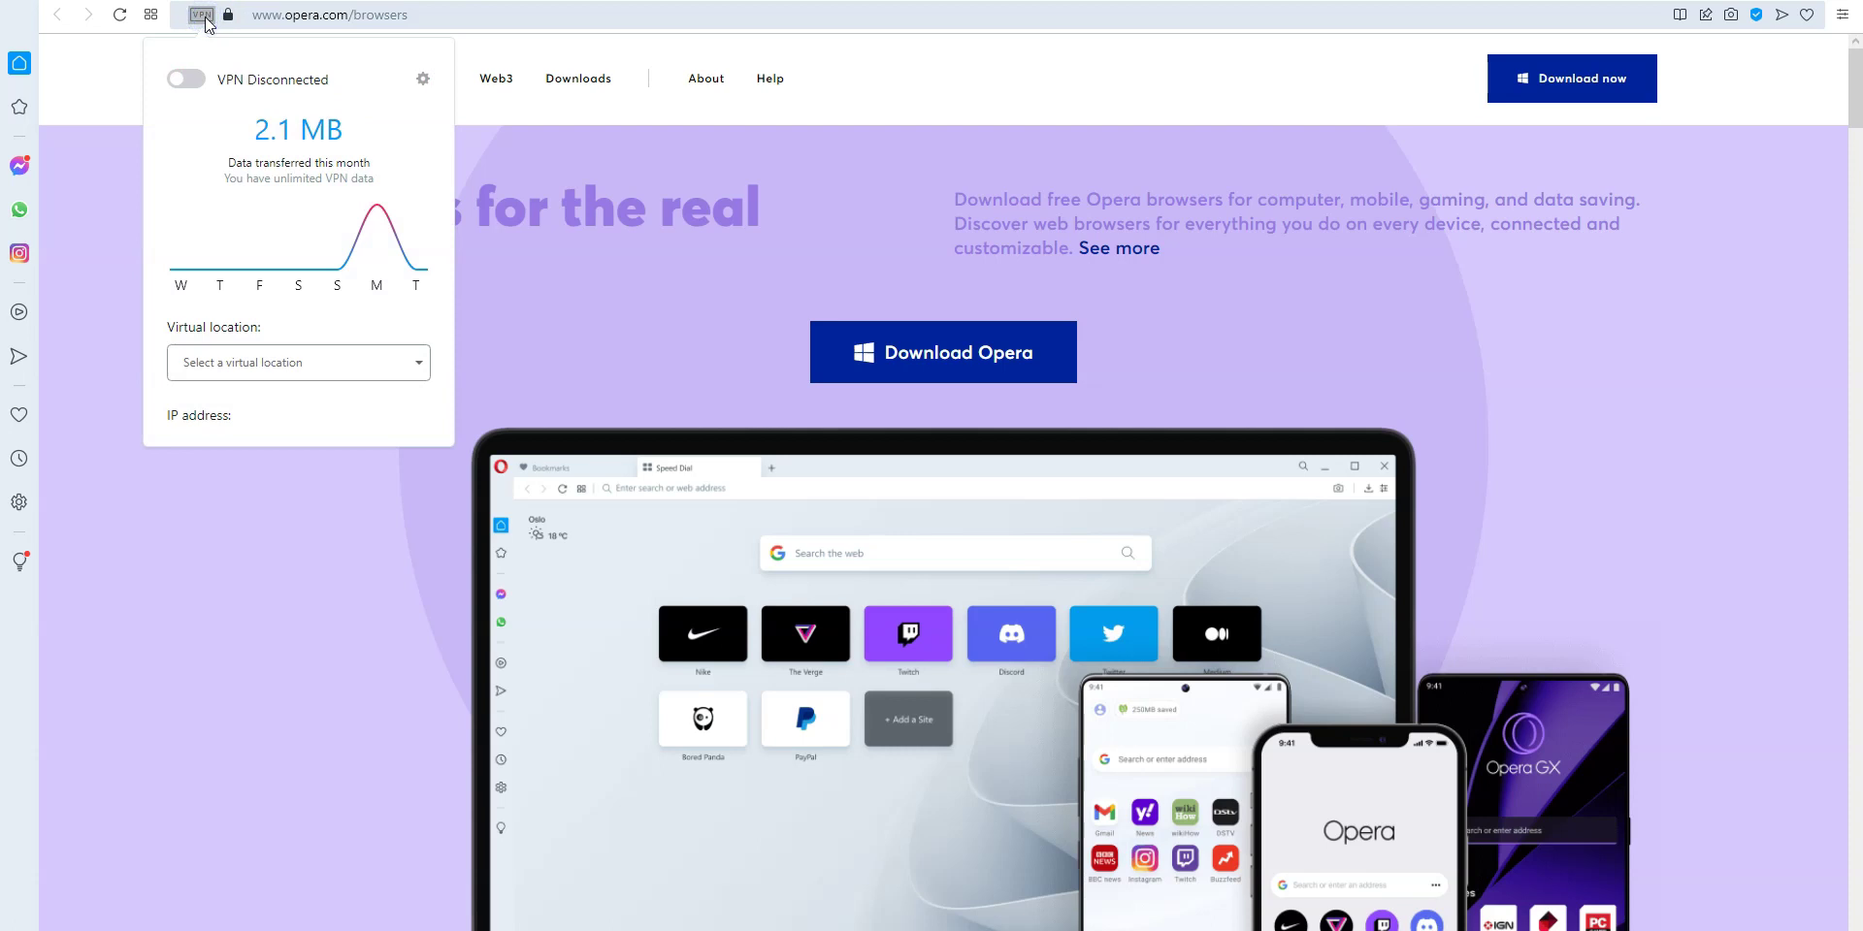
pyautogui.click(186, 76)
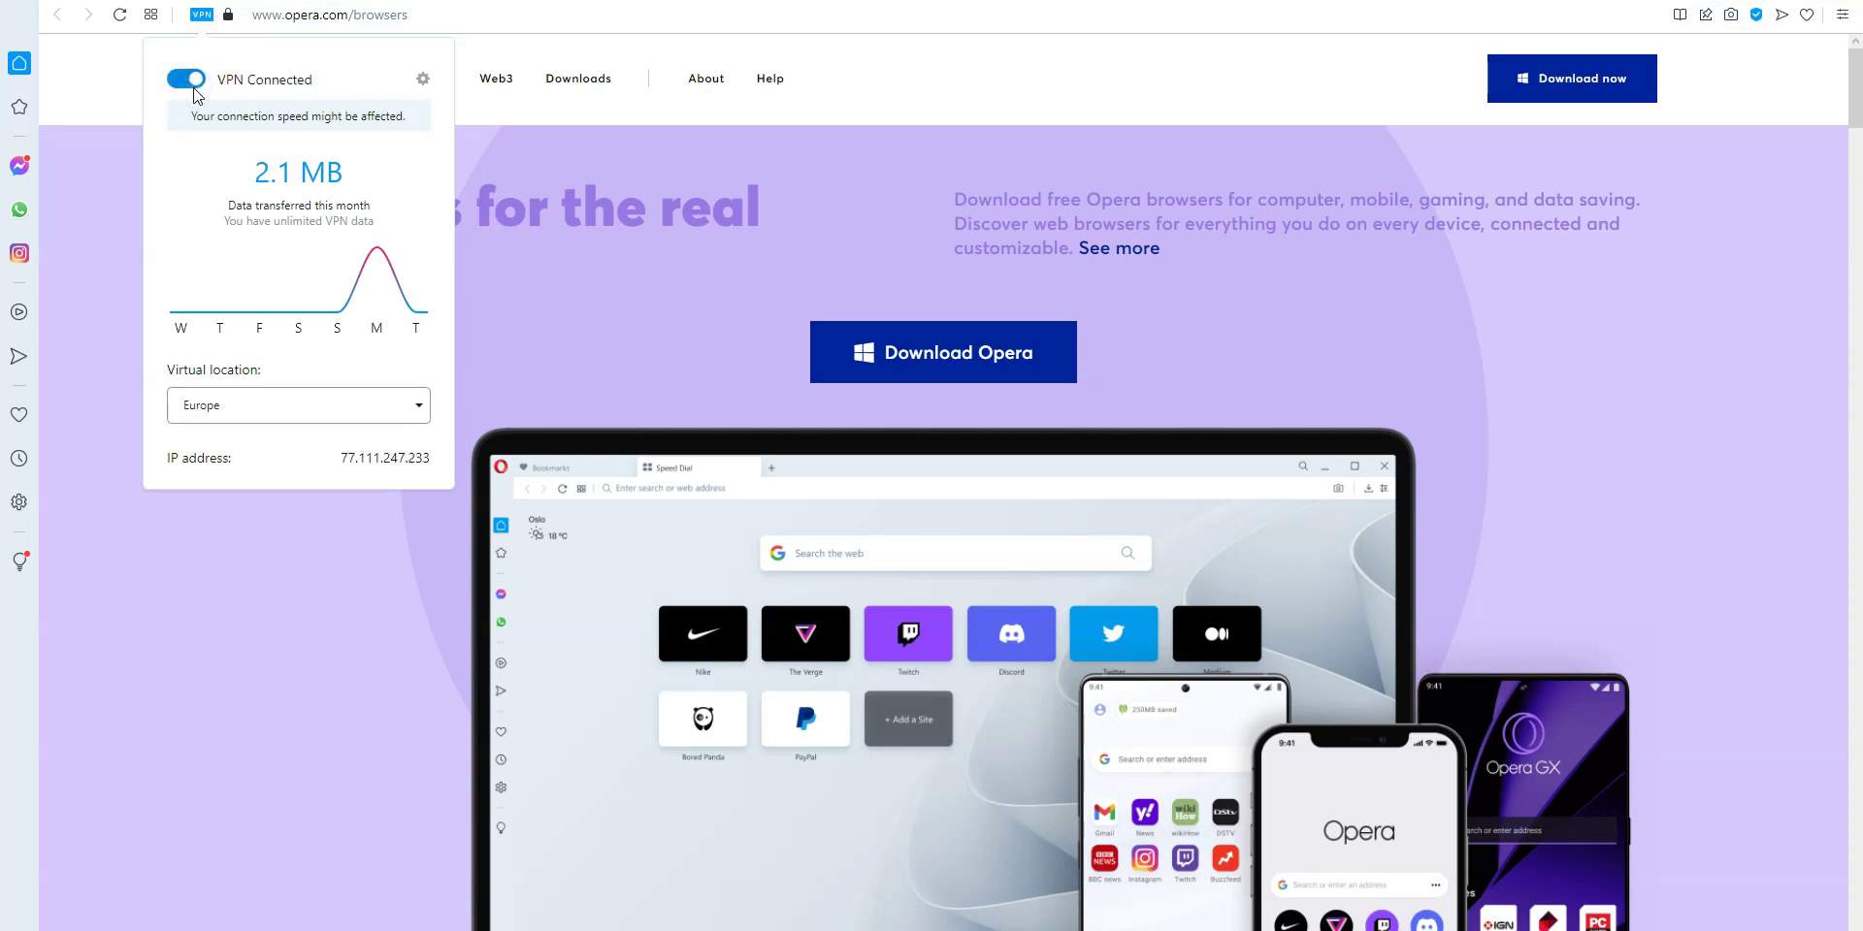
pyautogui.click(435, 98)
pyautogui.click(388, 410)
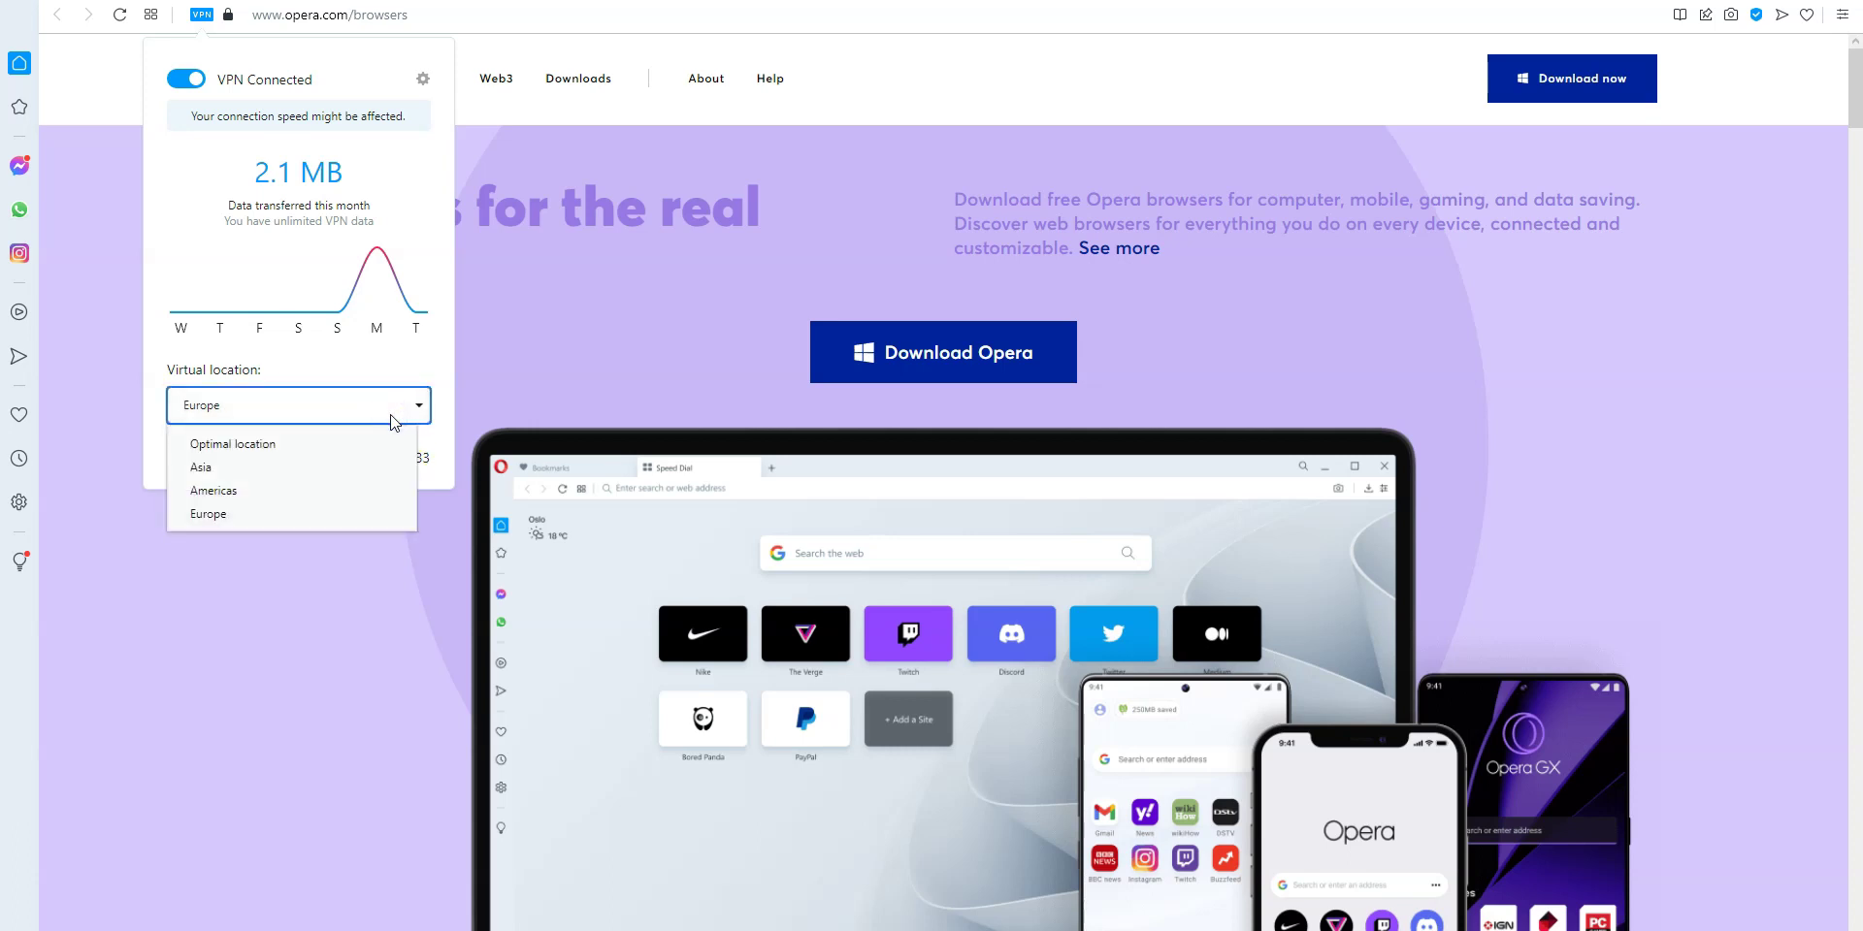
pyautogui.click(378, 405)
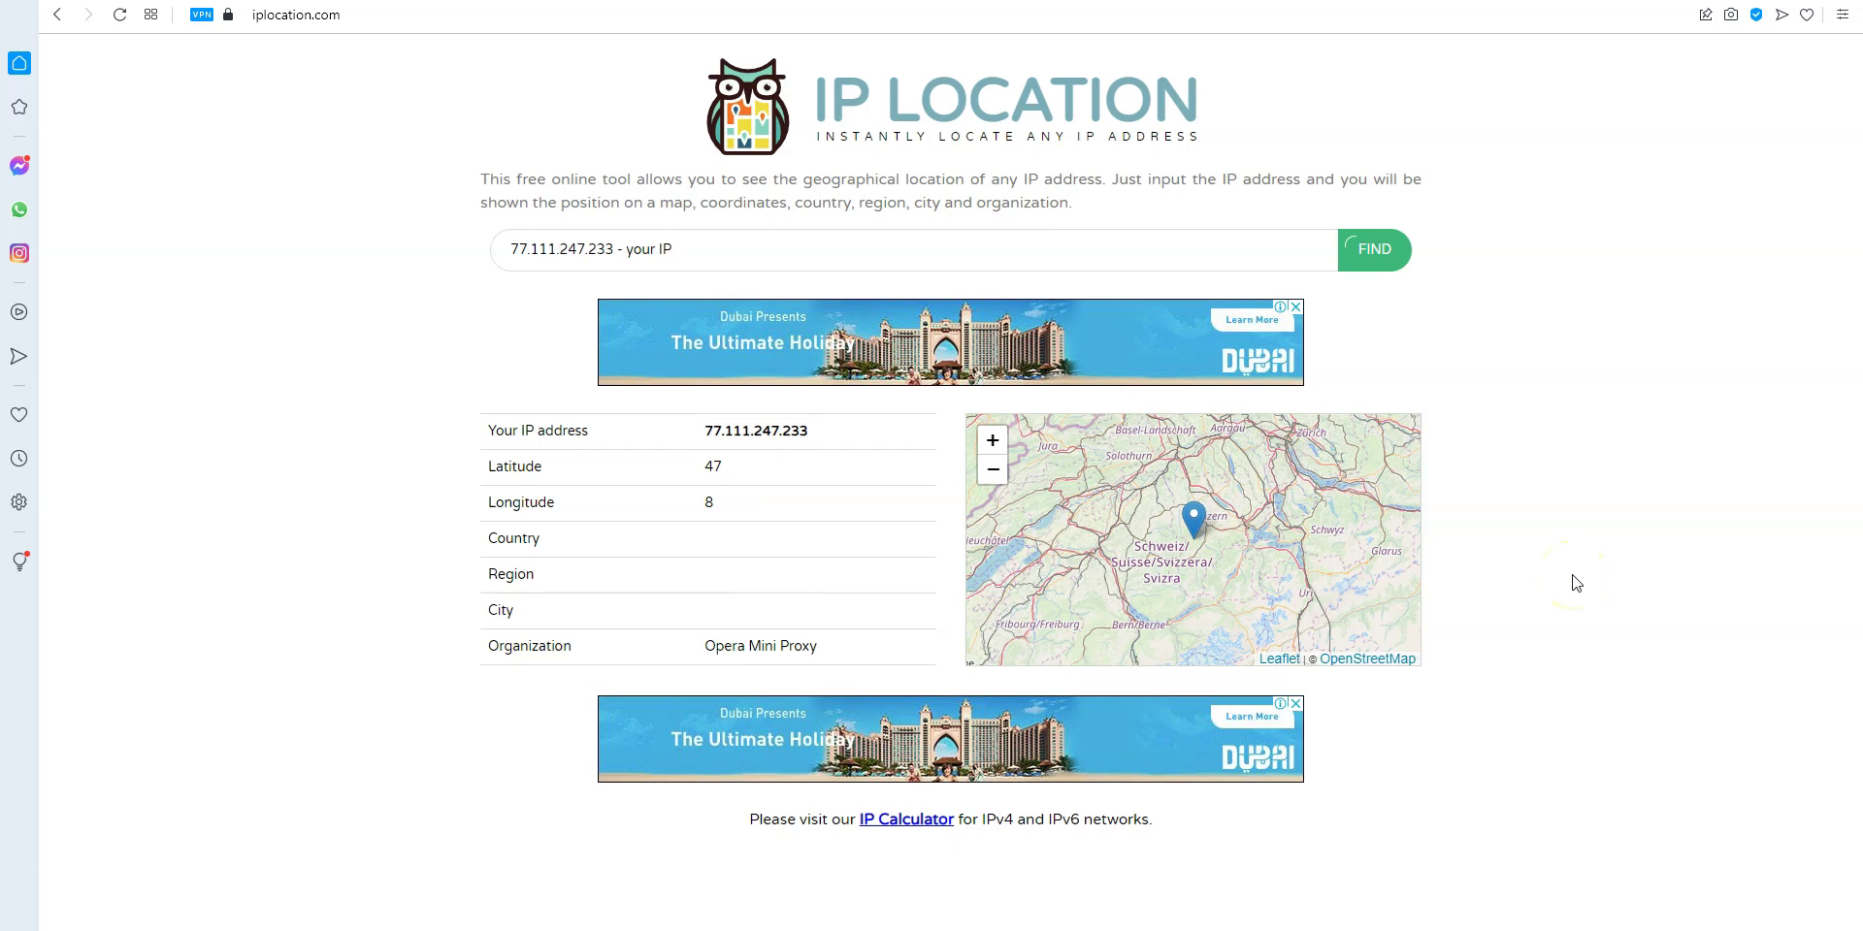
# Confirm on iplocation.com the Swiss proxy IP 77.111.247.233, keeping Europe as virtual location
pyautogui.click(201, 14)
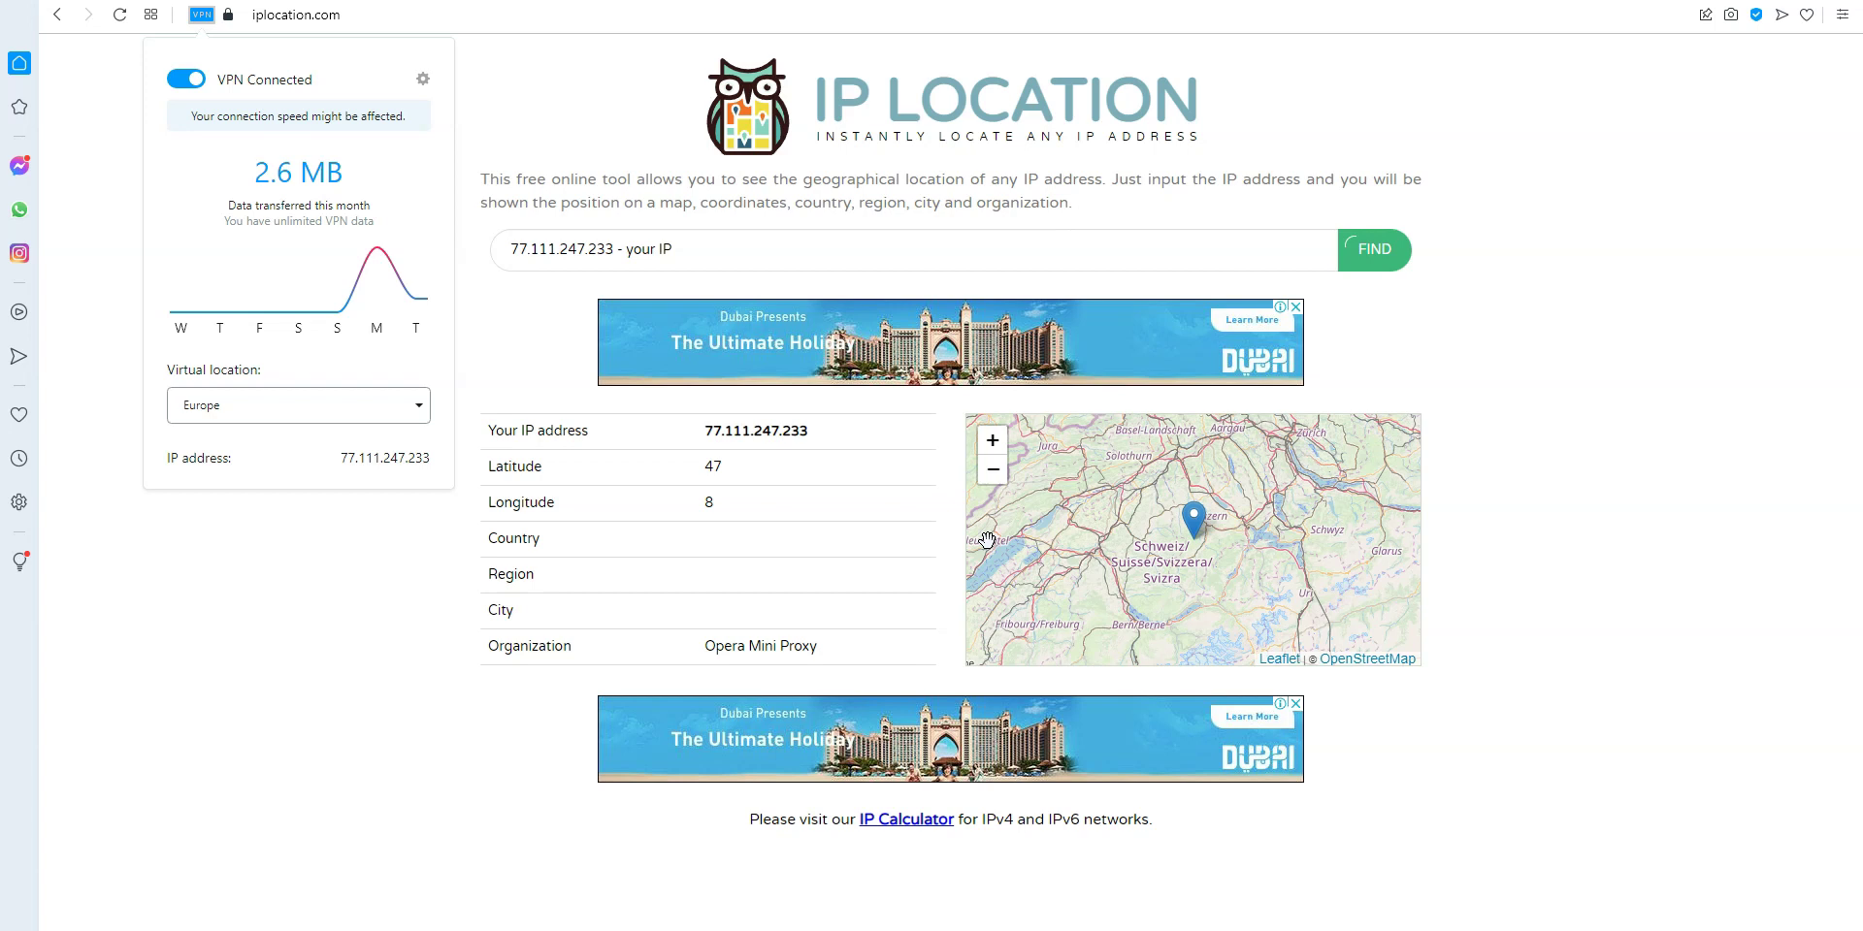
pyautogui.click(406, 415)
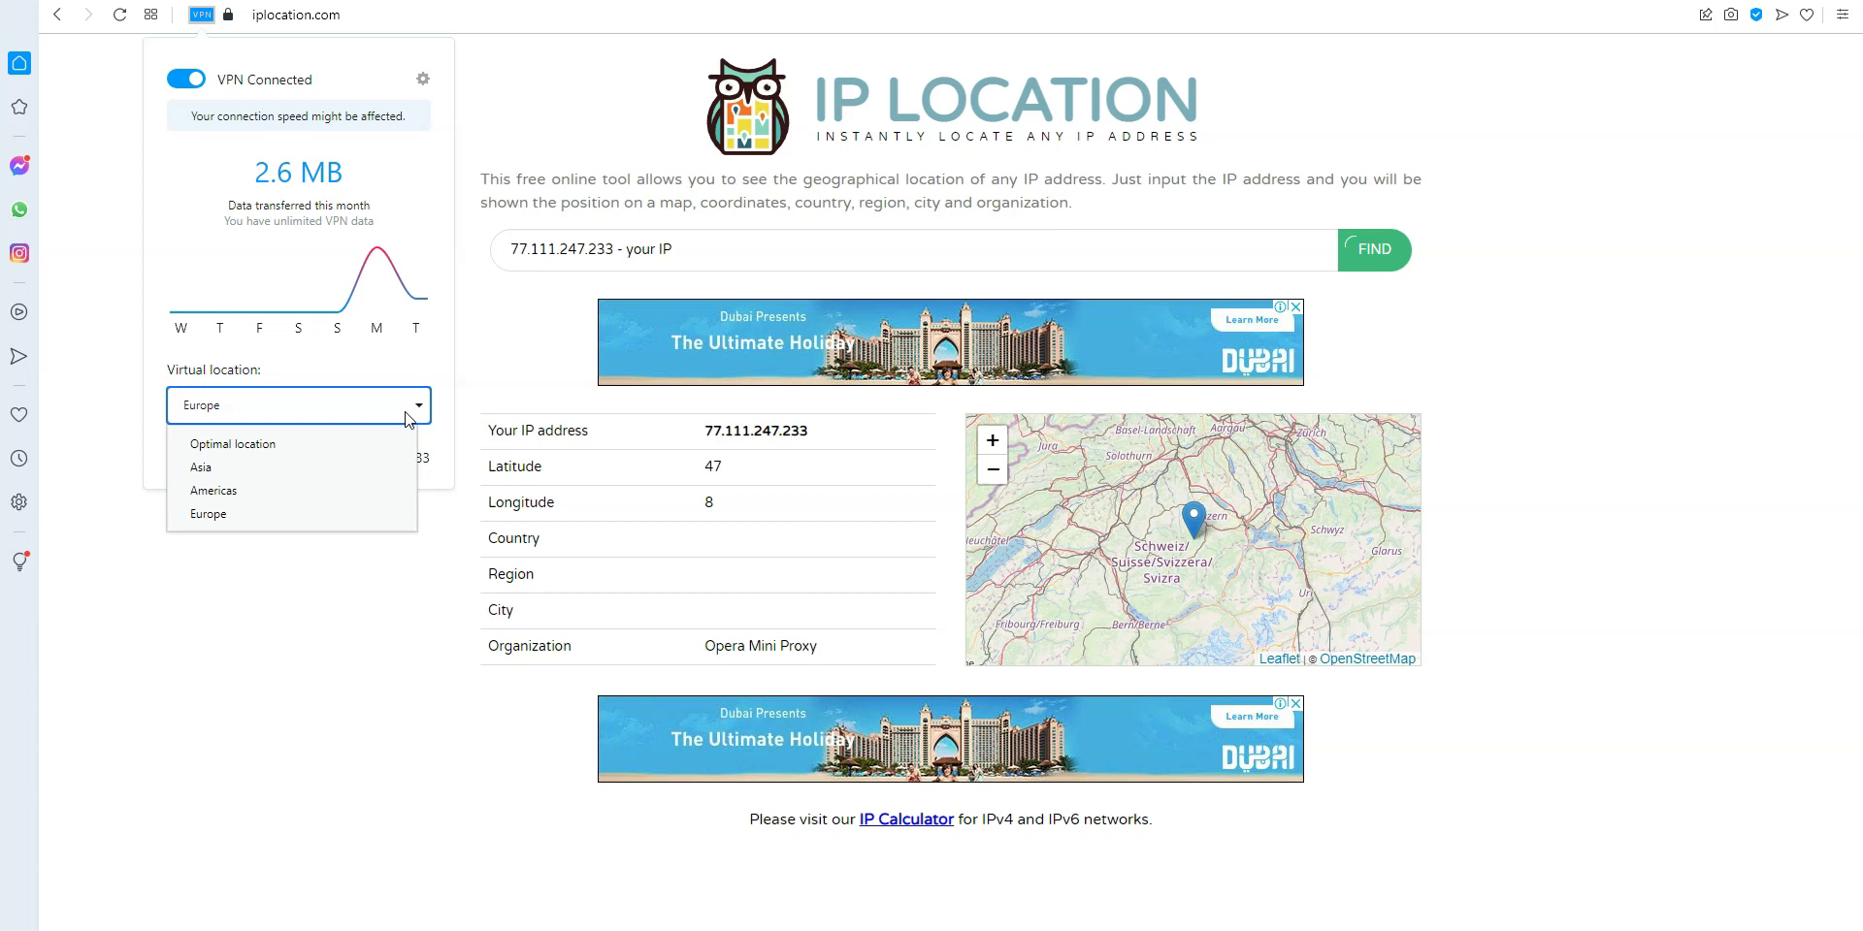
pyautogui.click(405, 416)
pyautogui.click(406, 416)
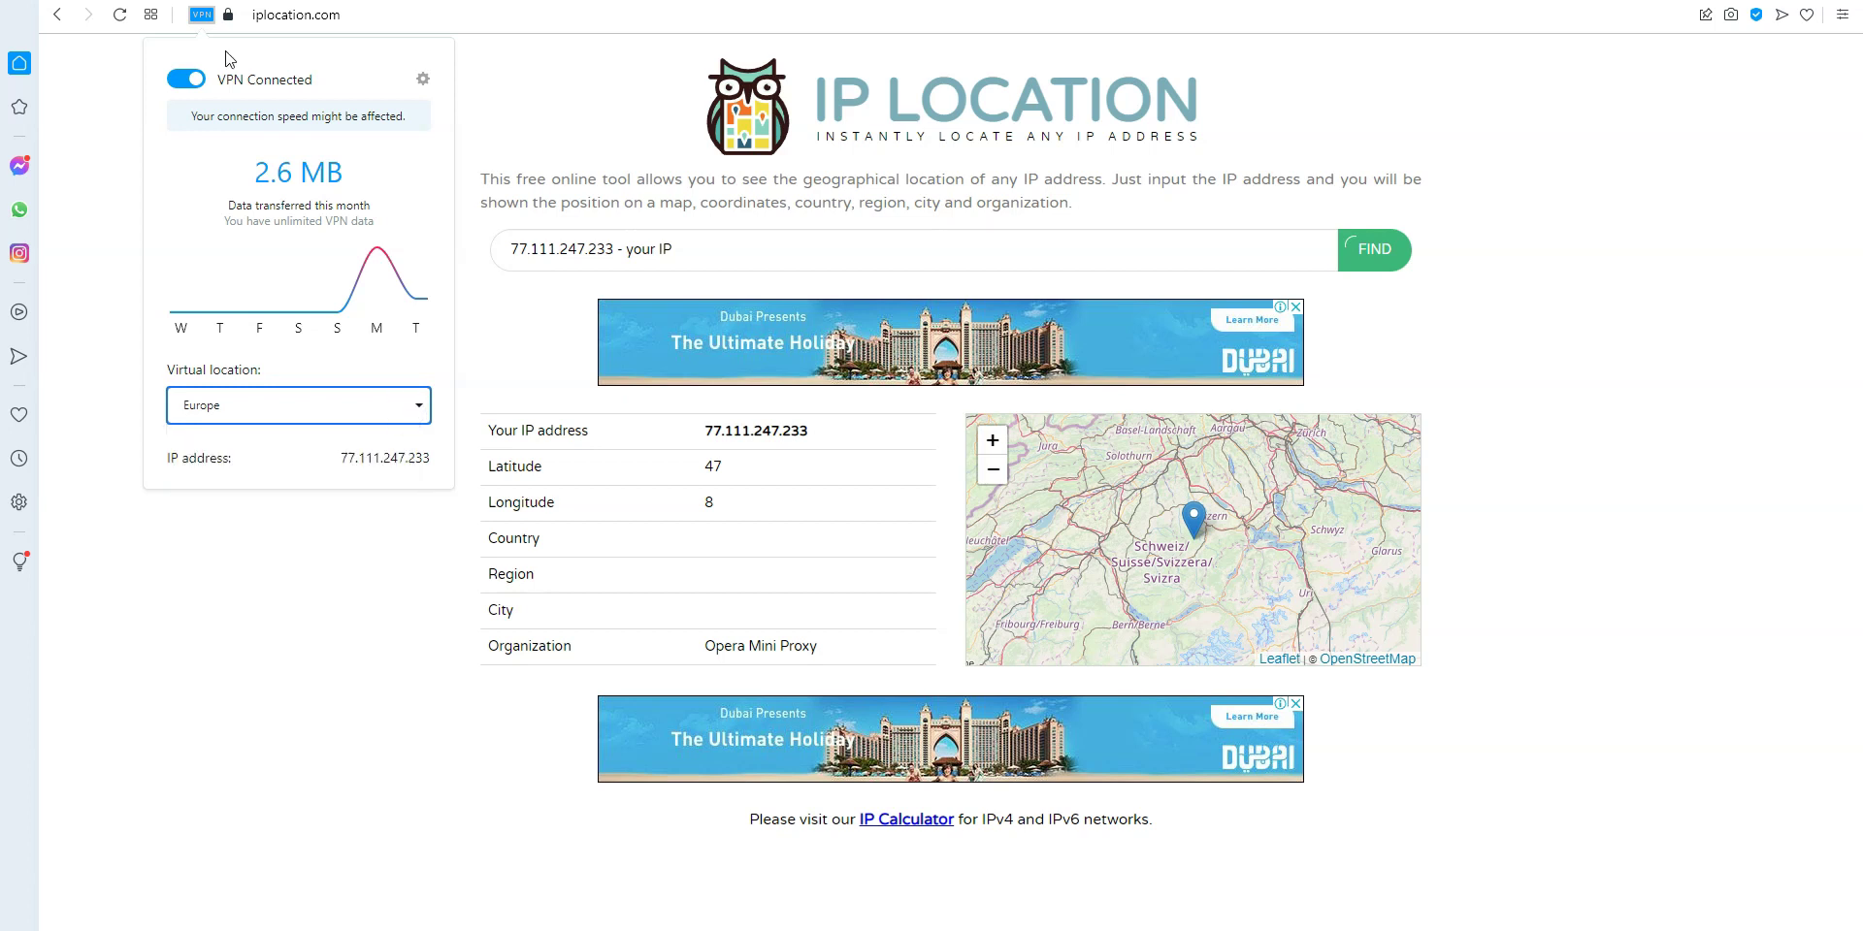
pyautogui.click(190, 78)
# Review the options on Opera's settings/vpn page, then return to opera.com/browsers
pyautogui.click(355, 80)
pyautogui.click(422, 79)
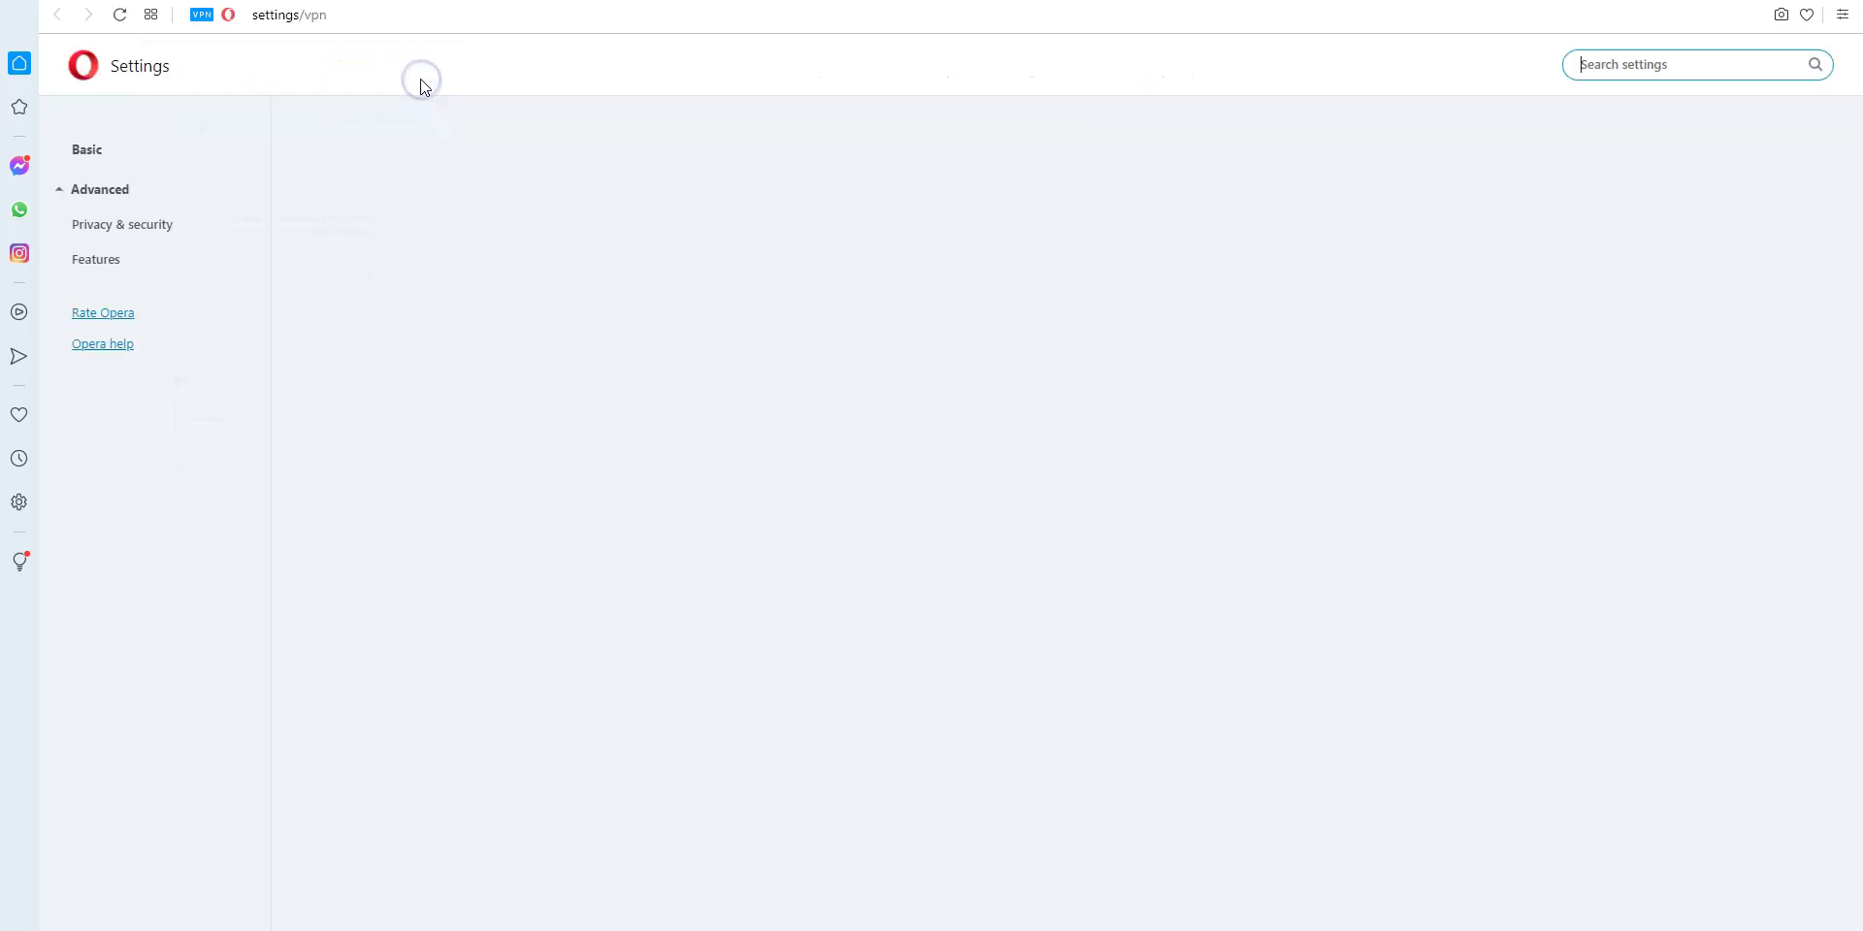
pyautogui.click(1257, 310)
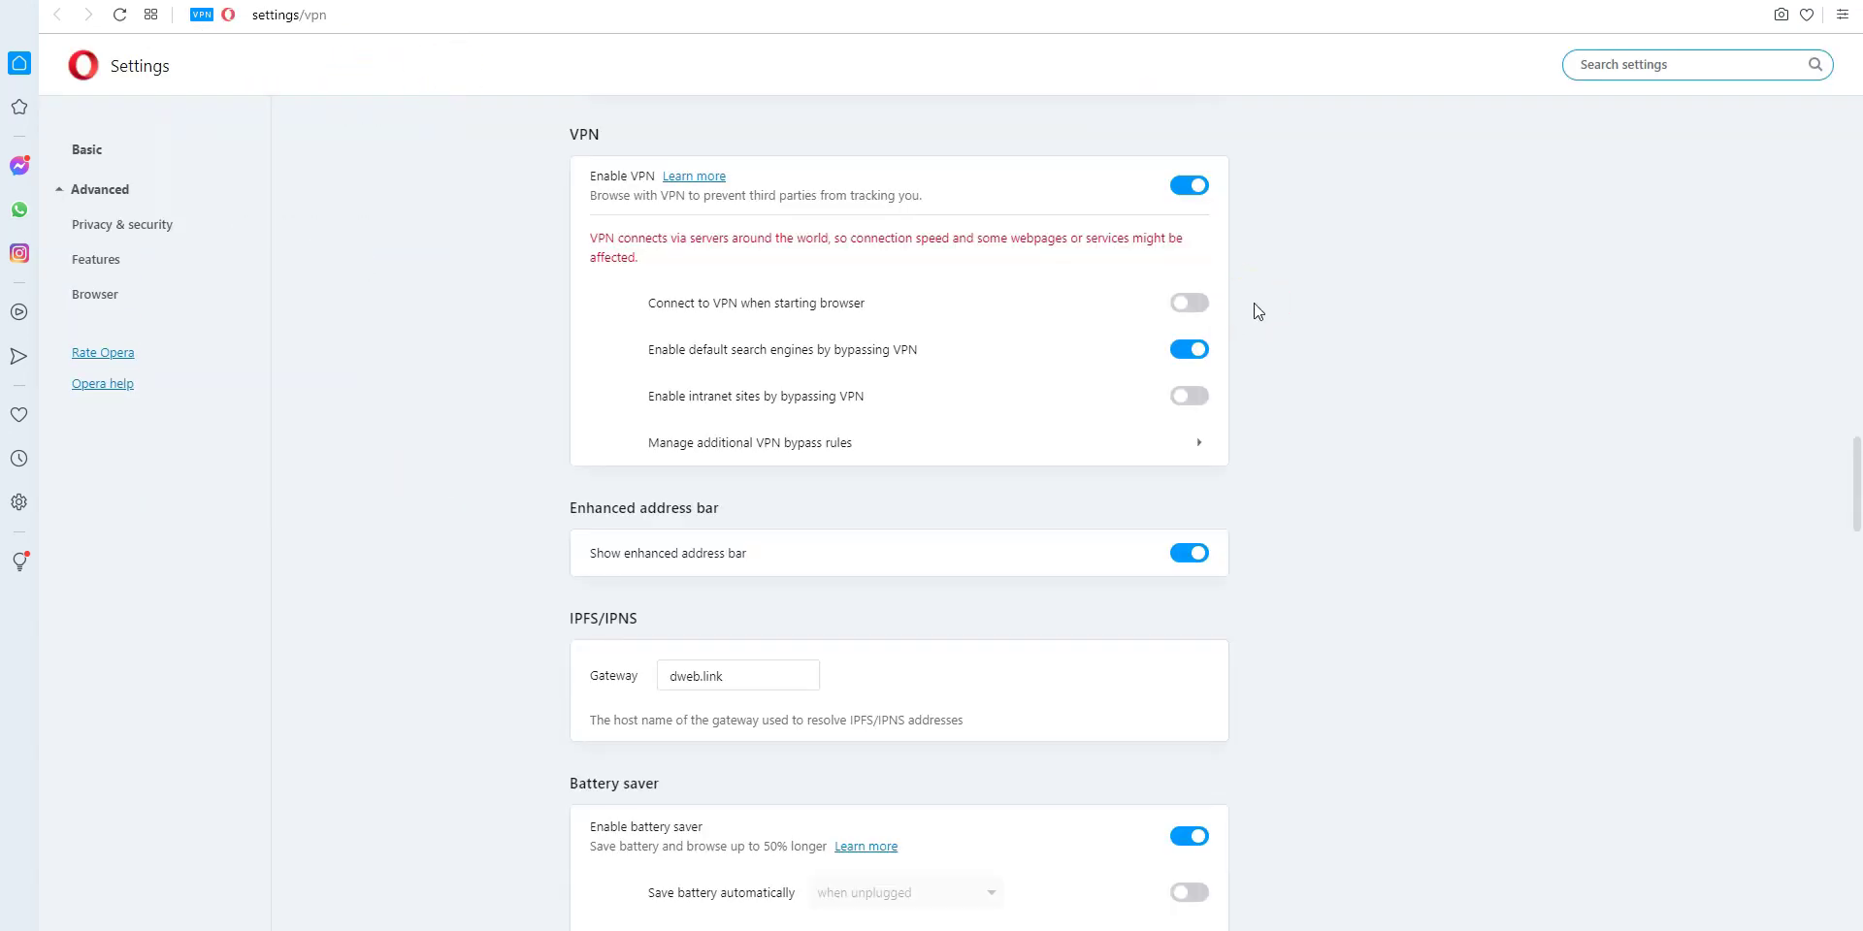
pyautogui.click(1258, 314)
pyautogui.click(1265, 359)
pyautogui.click(1246, 391)
pyautogui.click(1259, 453)
pyautogui.click(1429, 430)
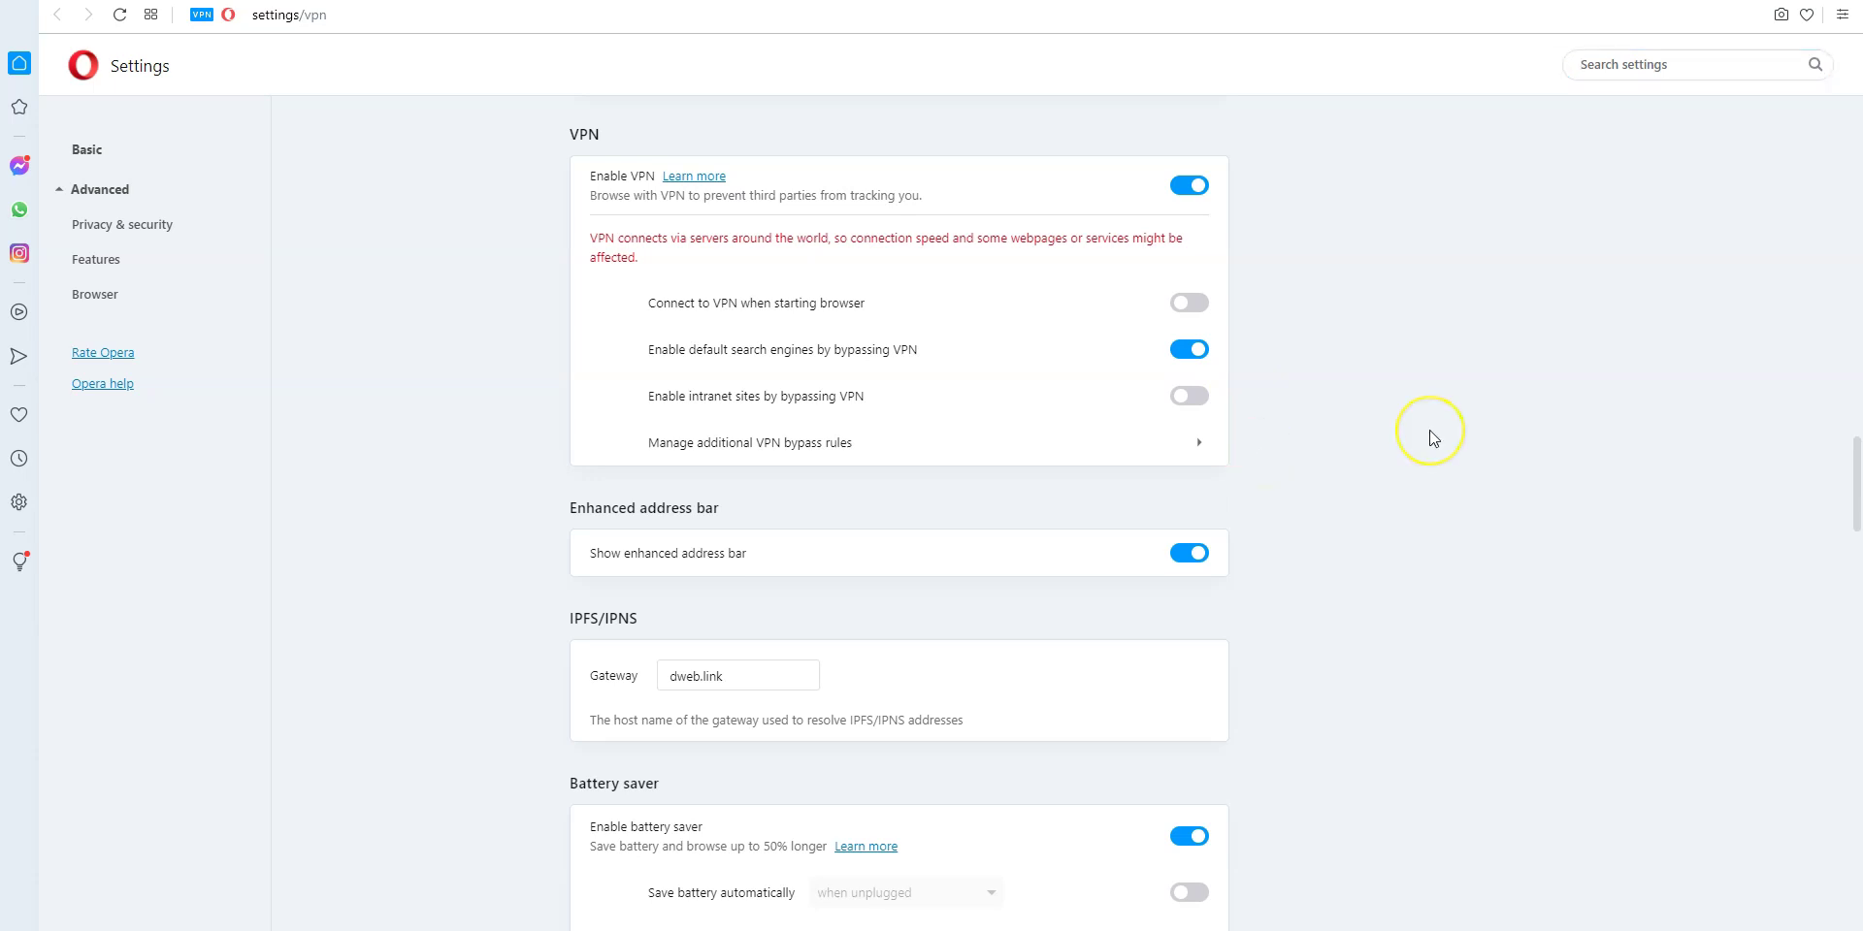
pyautogui.click(1423, 433)
pyautogui.click(752, 179)
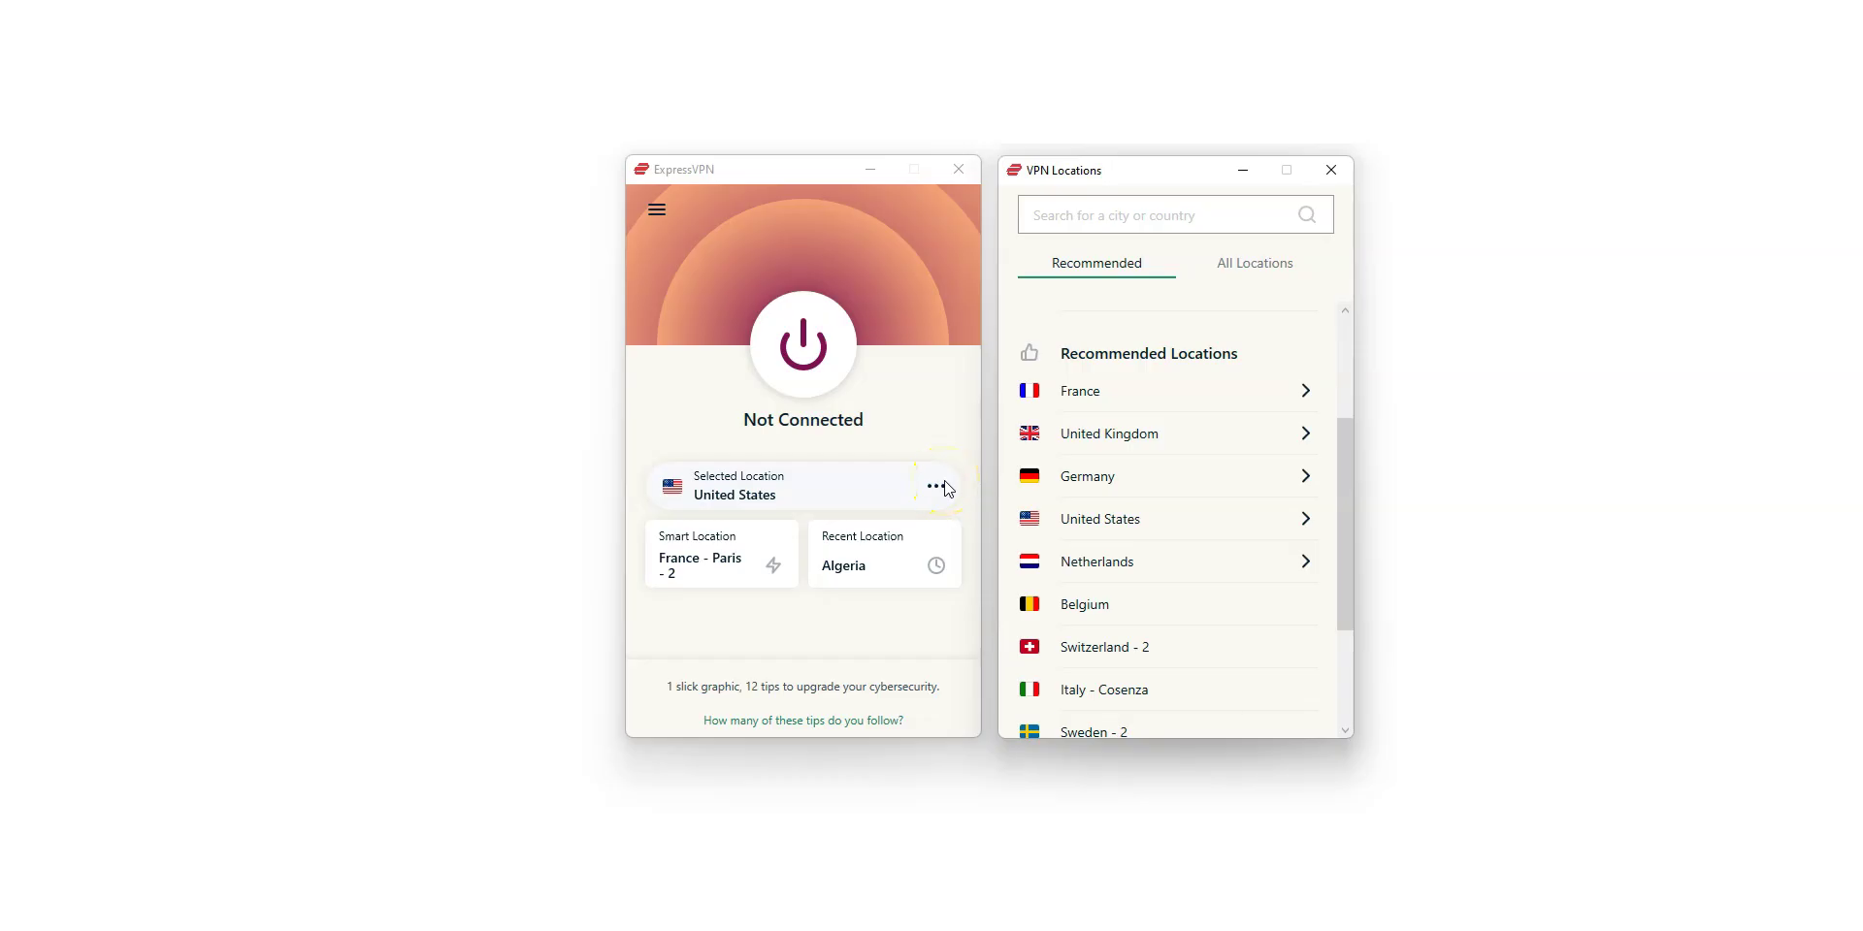
# Show the ExpressVPN app, not connected, with its recommended server locations
pyautogui.click(955, 484)
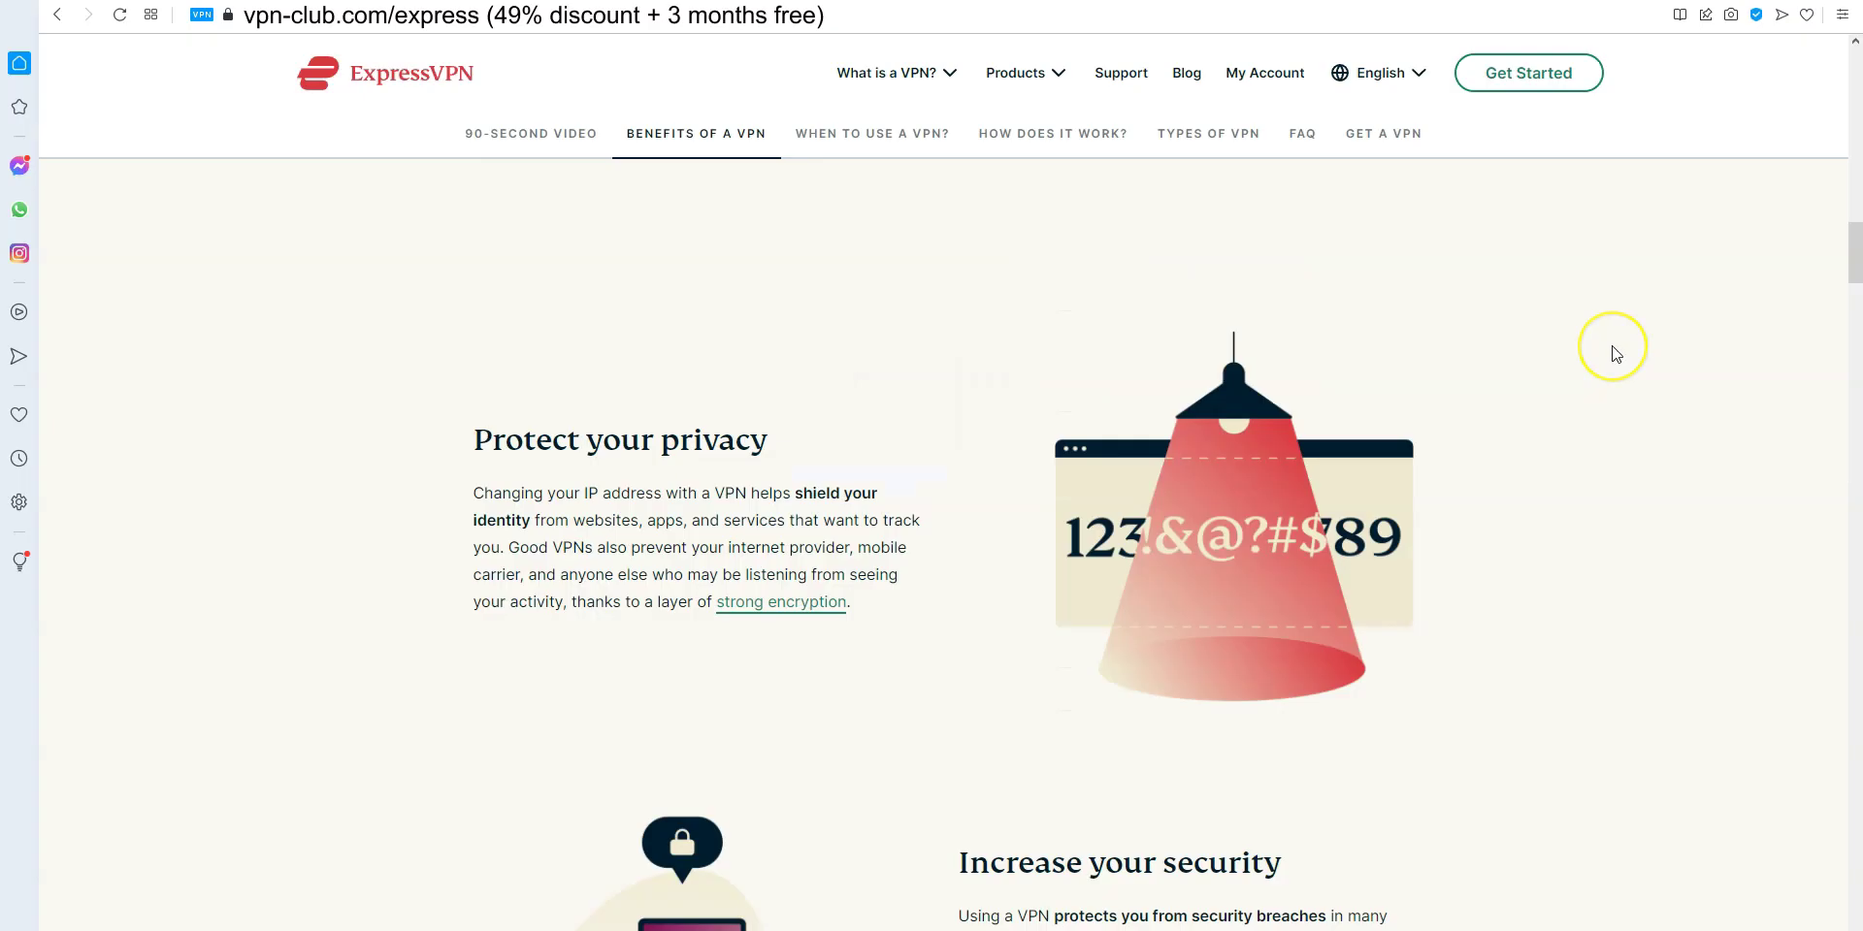
# Scroll the ExpressVPN benefits page to Unblock websites and expand the What is a VPN? overview
pyautogui.scroll(-4, 1616, 354)
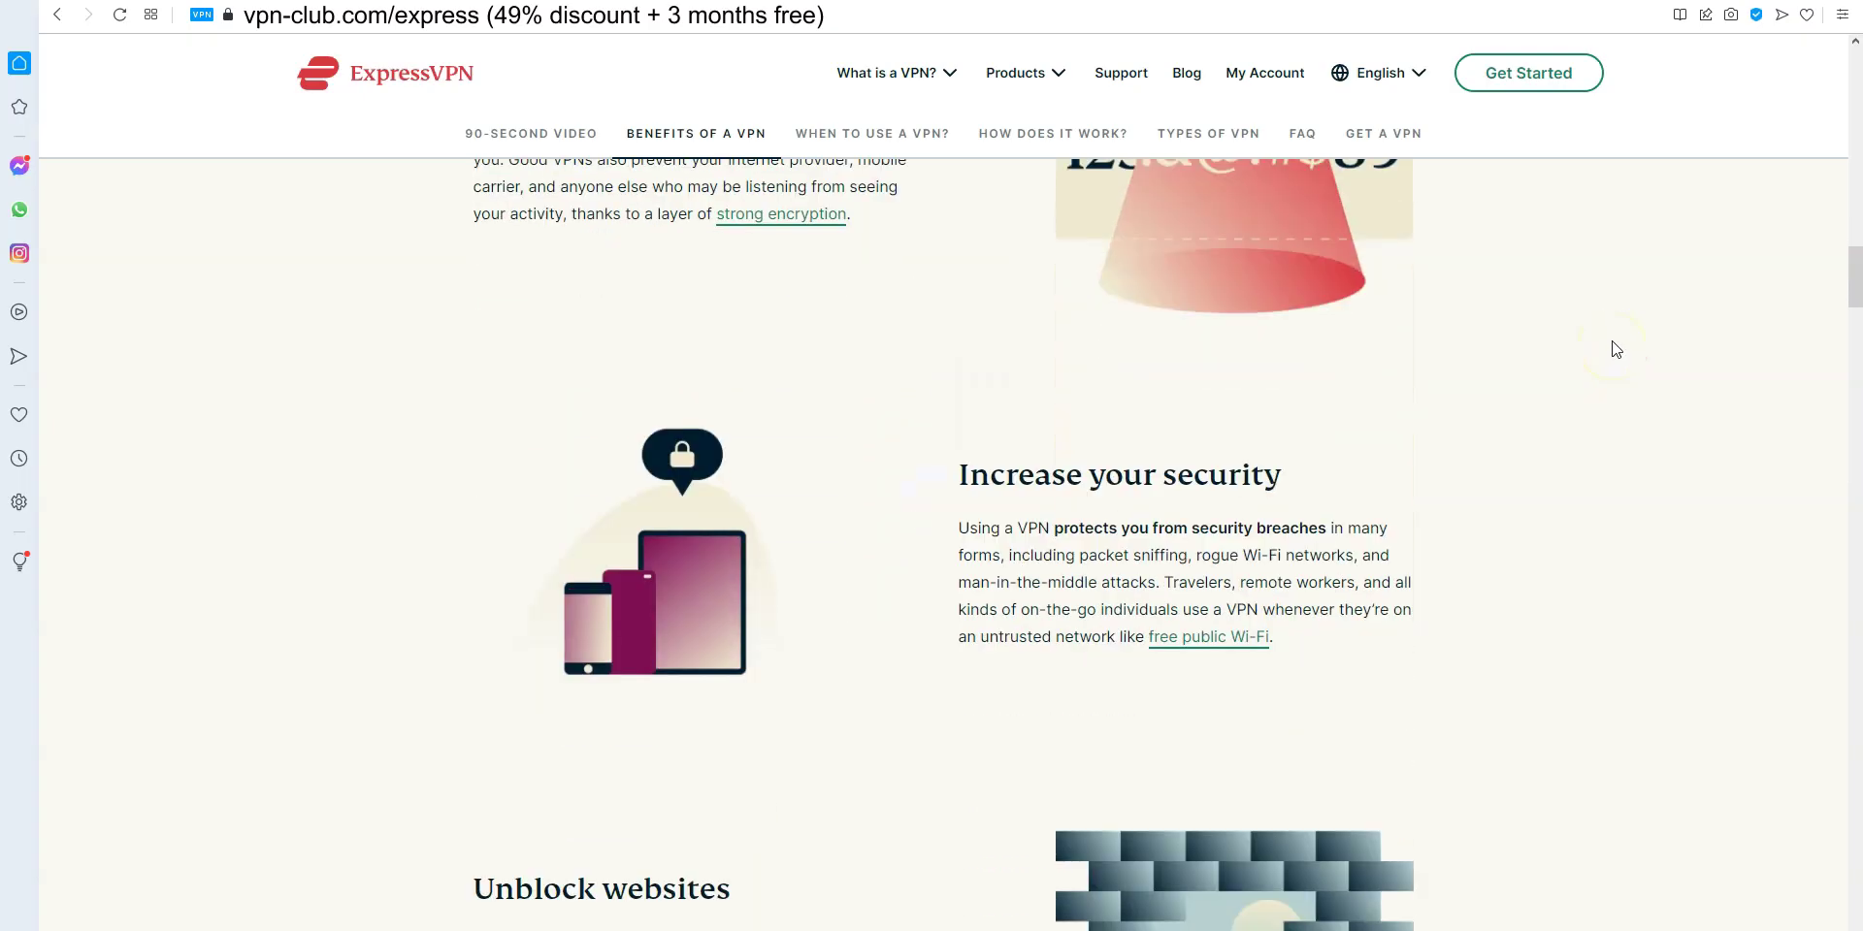
pyautogui.scroll(-3, 1616, 349)
pyautogui.scroll(-2, 1615, 347)
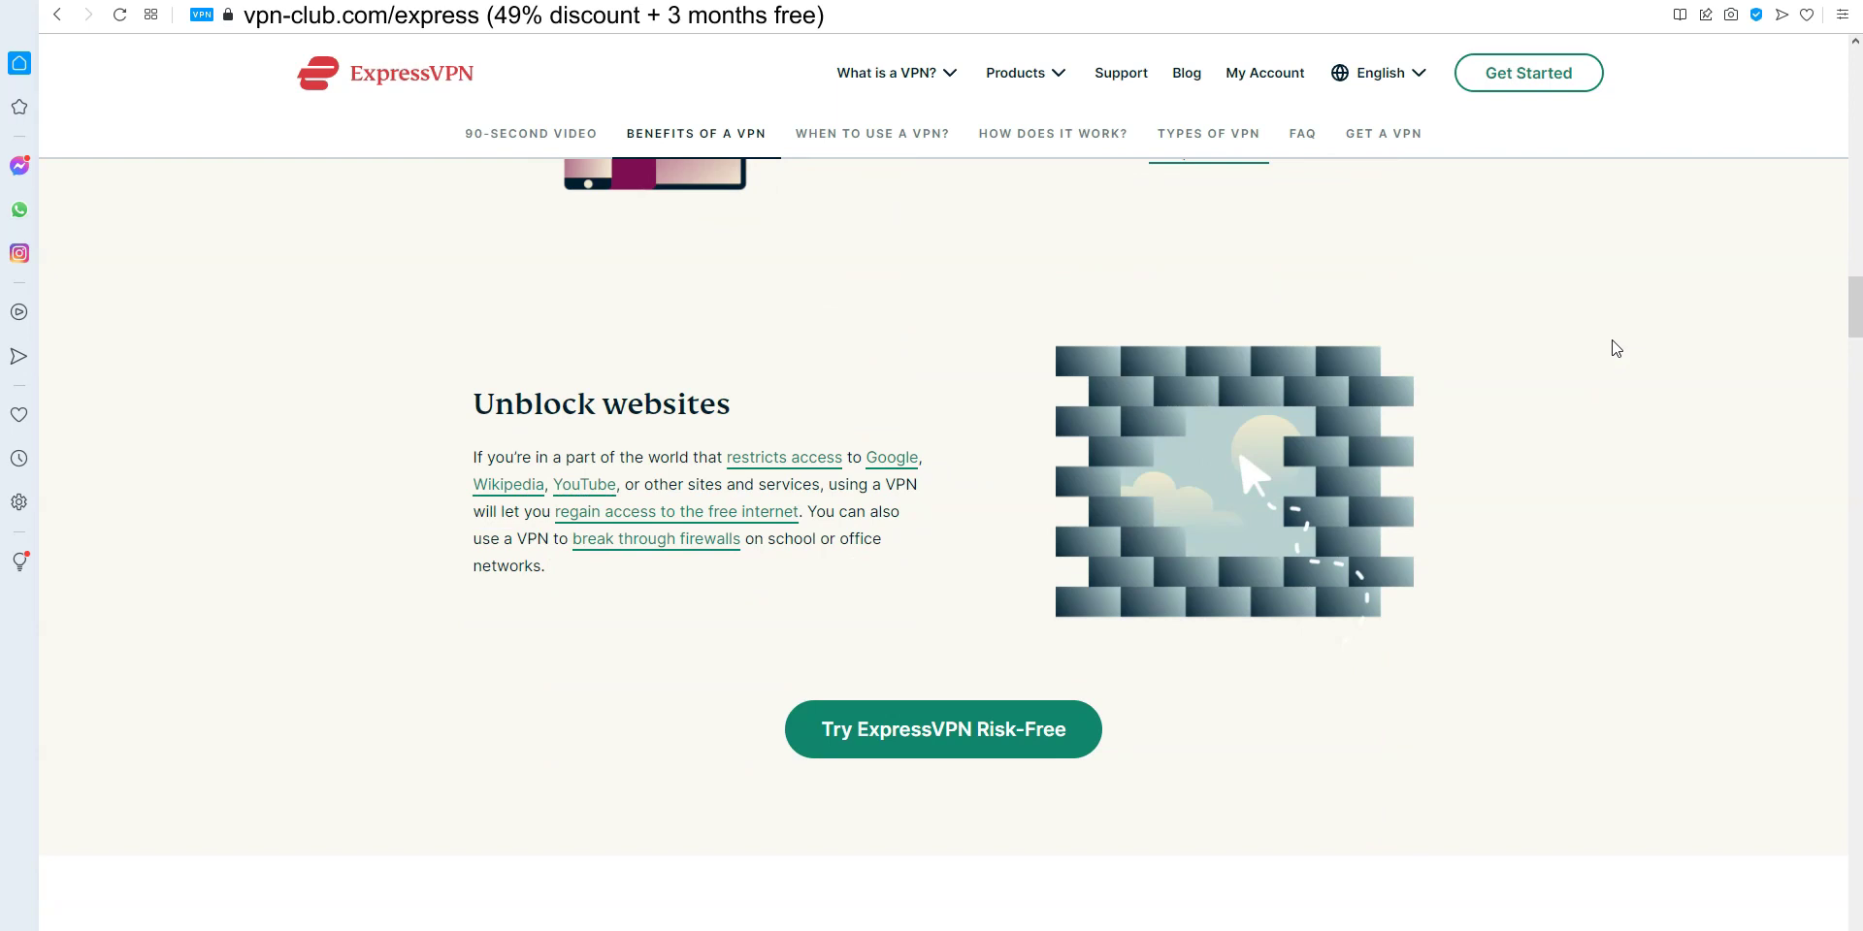
pyautogui.click(933, 90)
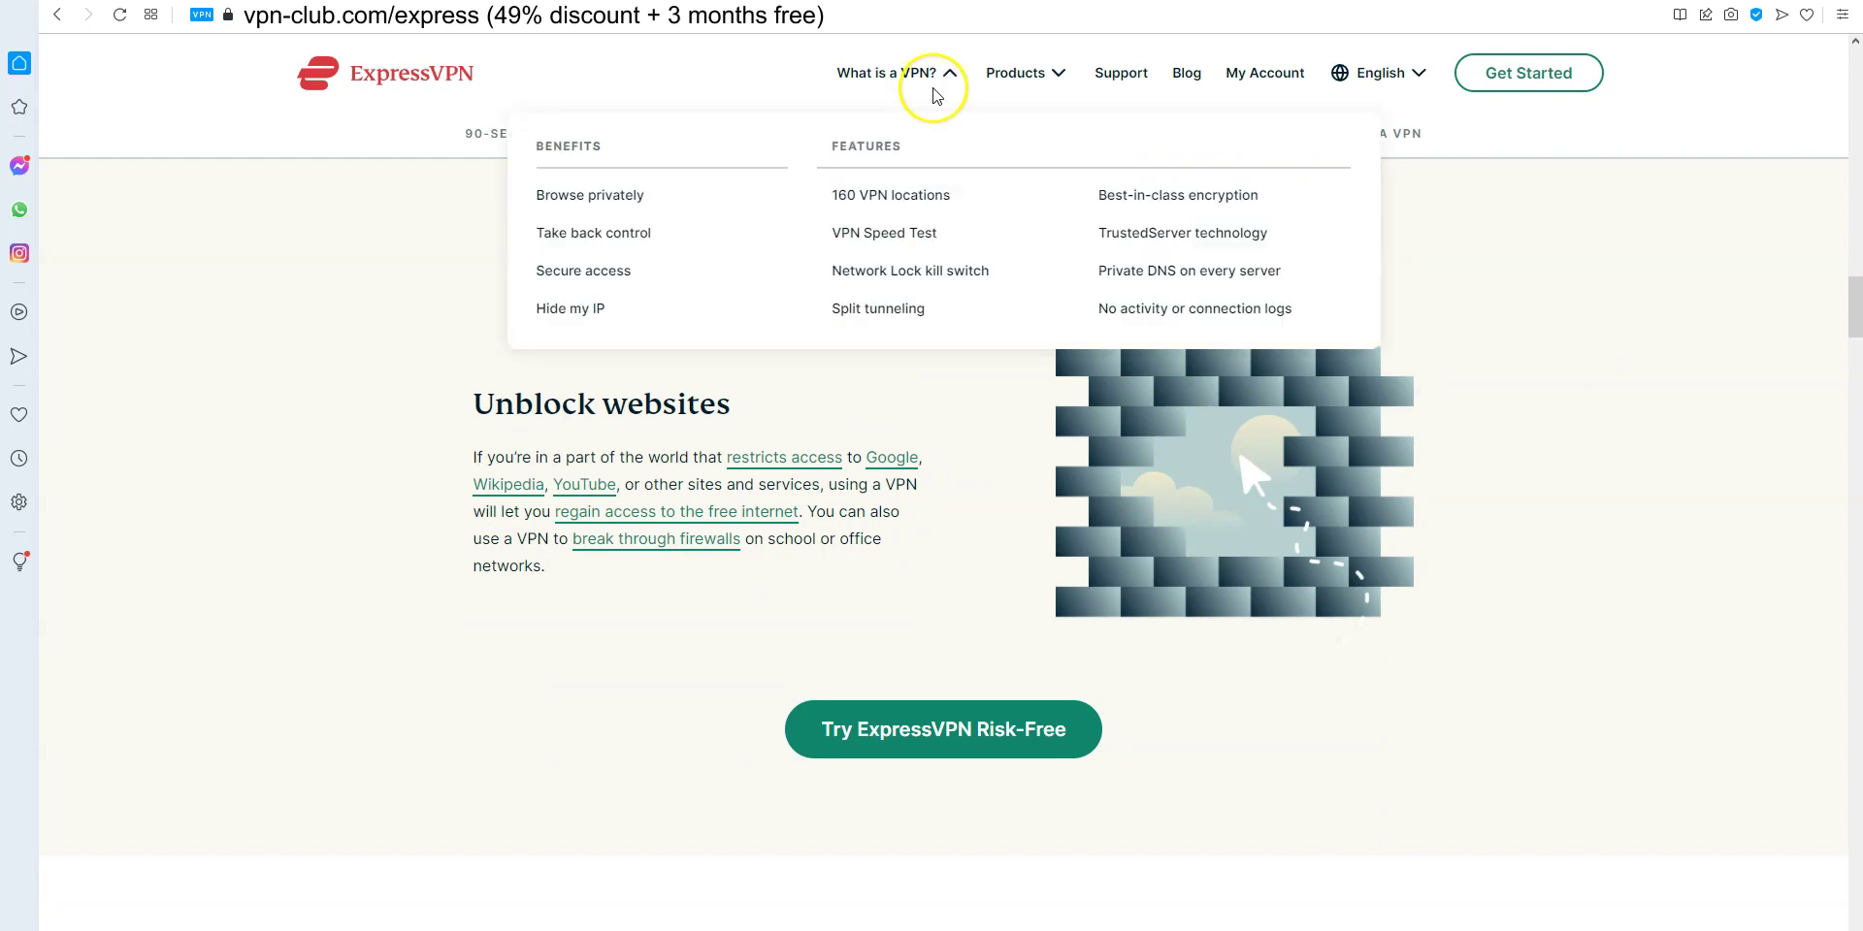
pyautogui.click(953, 91)
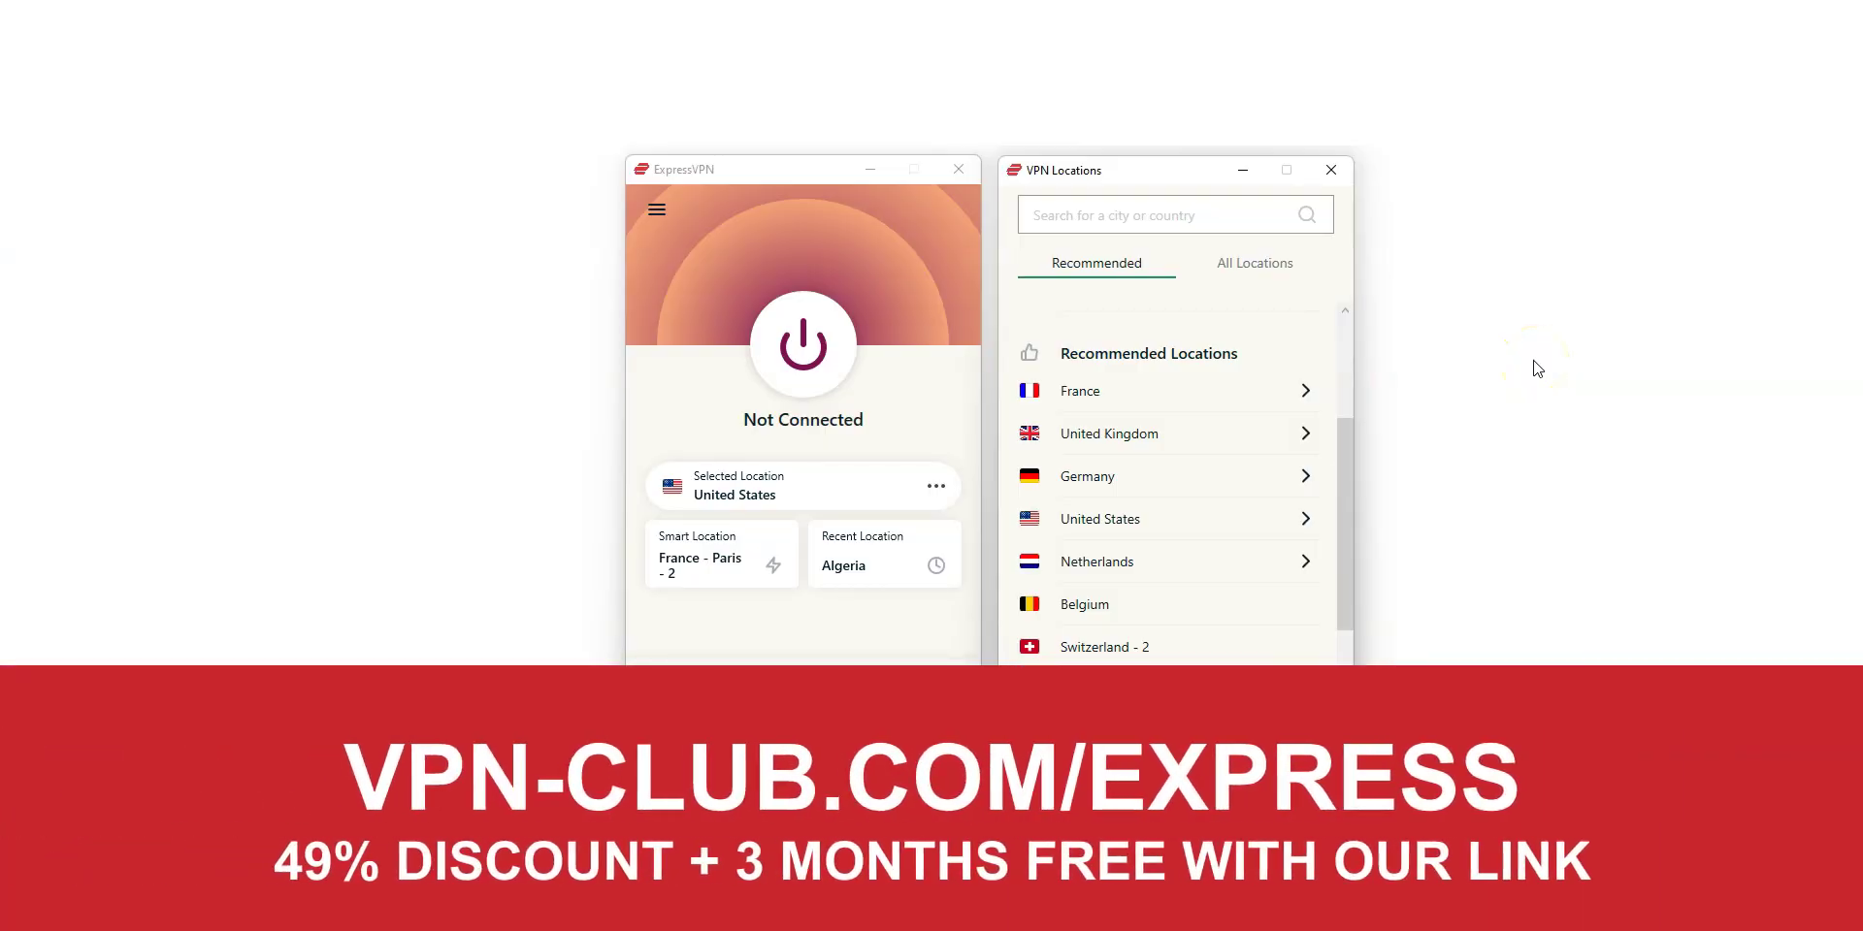
pyautogui.click(1524, 380)
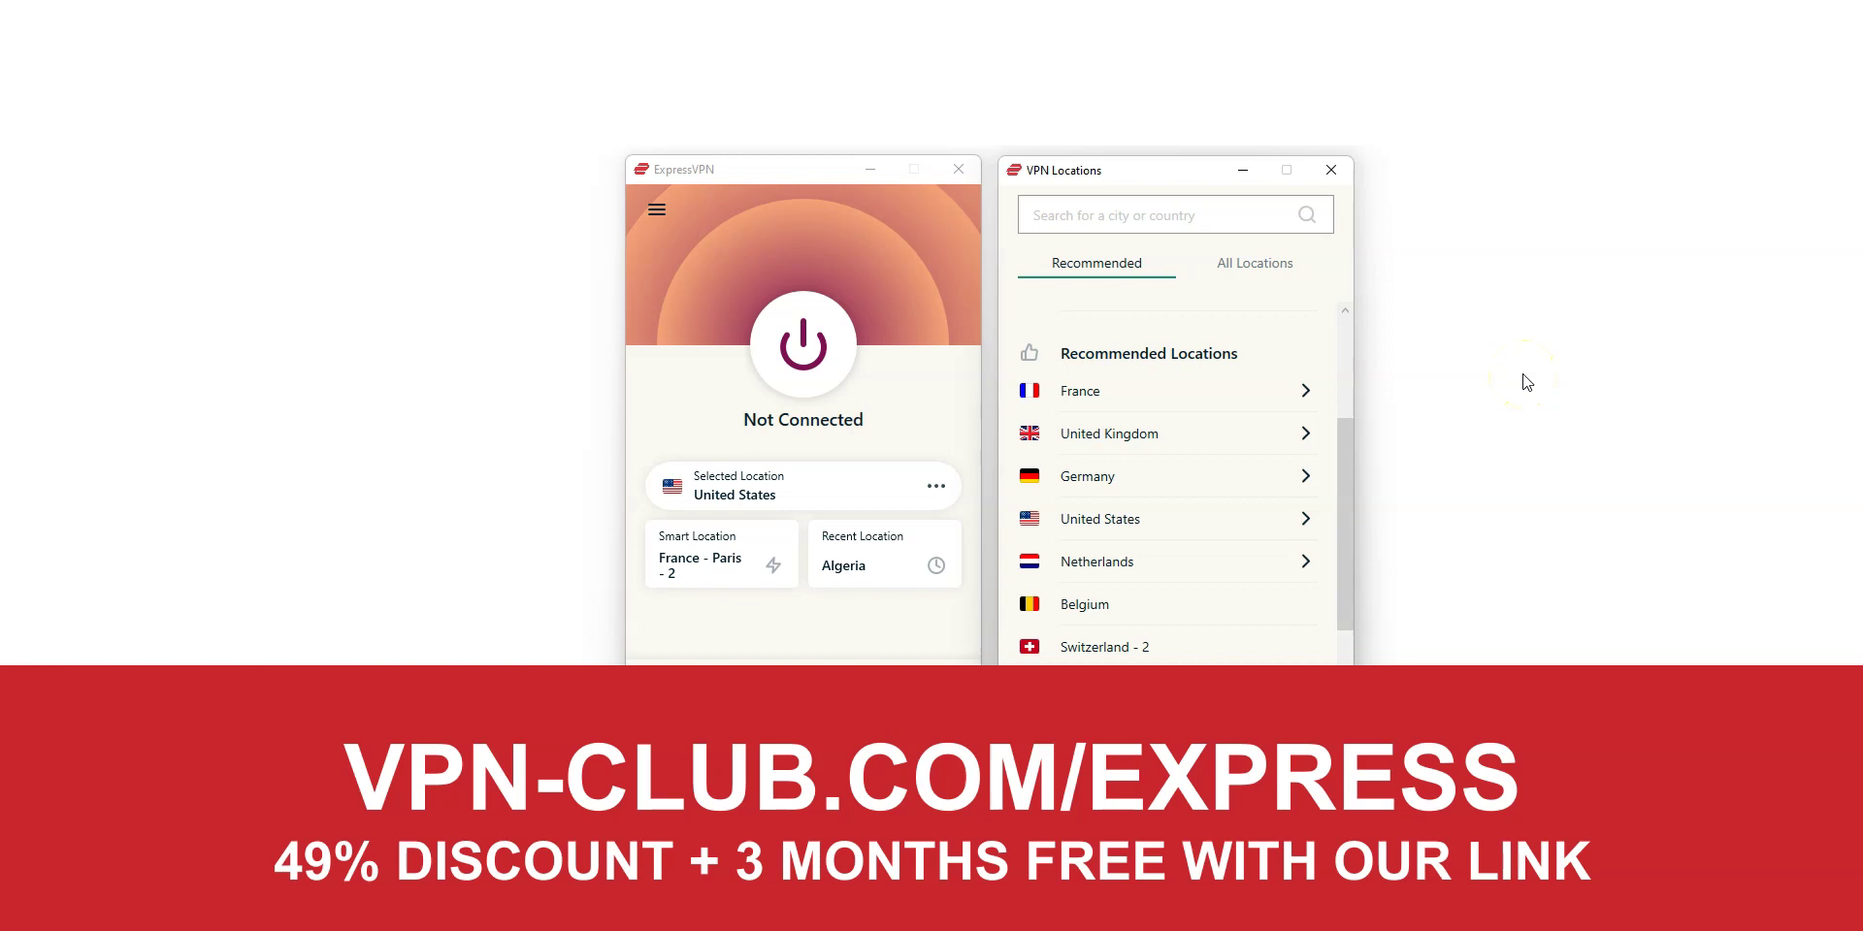